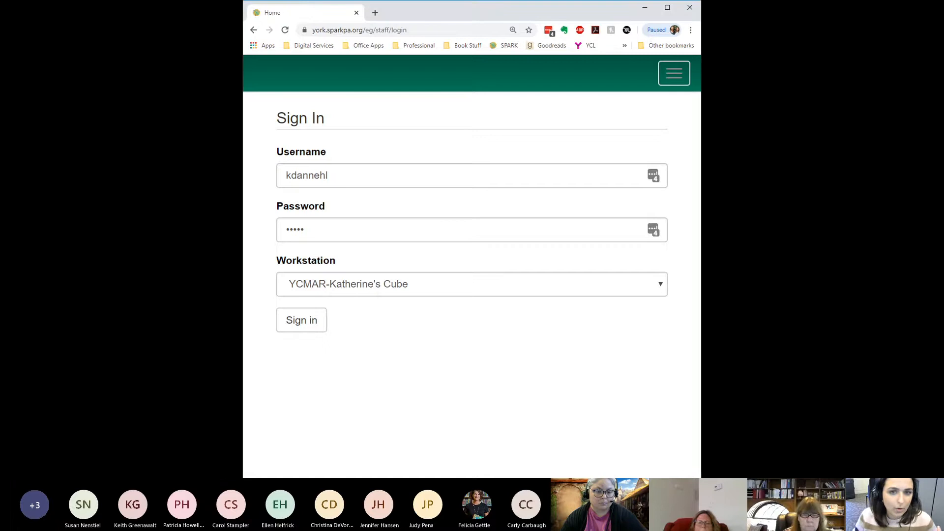
- Sign in to the staff client and open the Offline Circulation interface
click(309, 328)
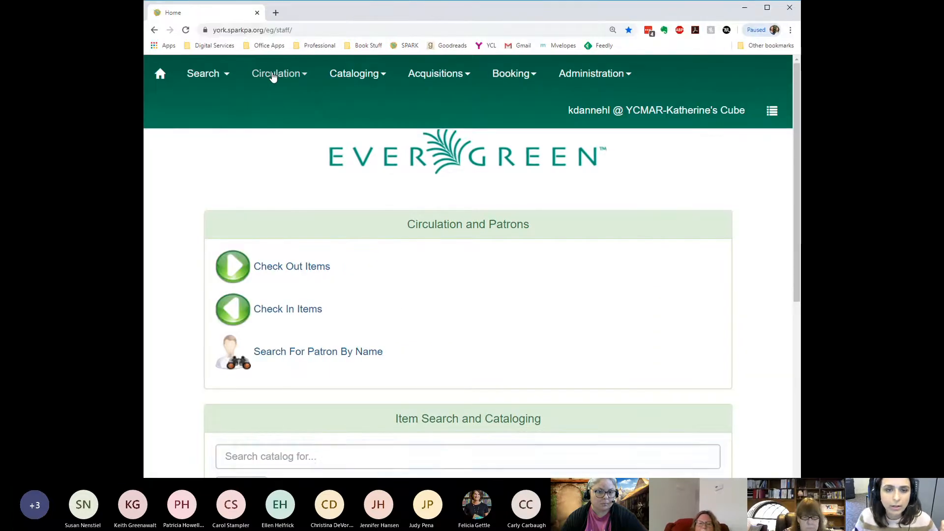
click(273, 75)
scroll(337, 333, down, 2)
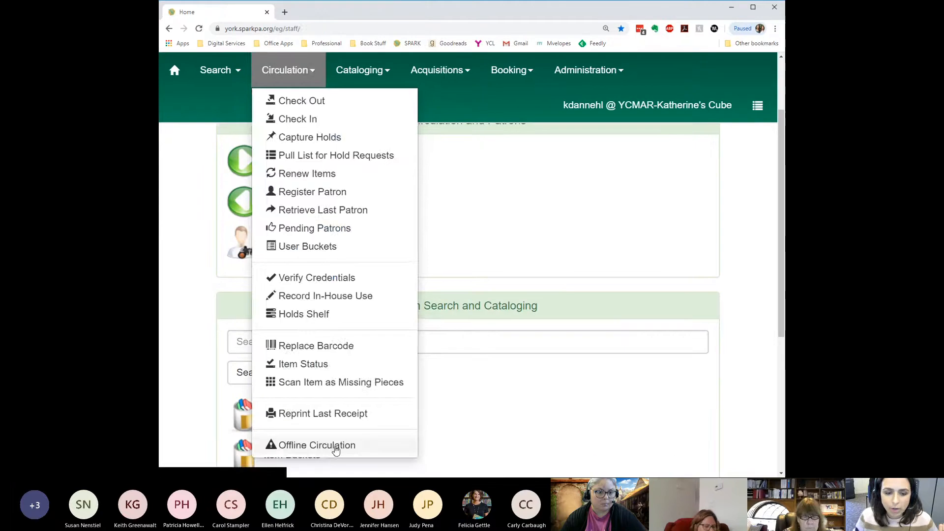
click(285, 466)
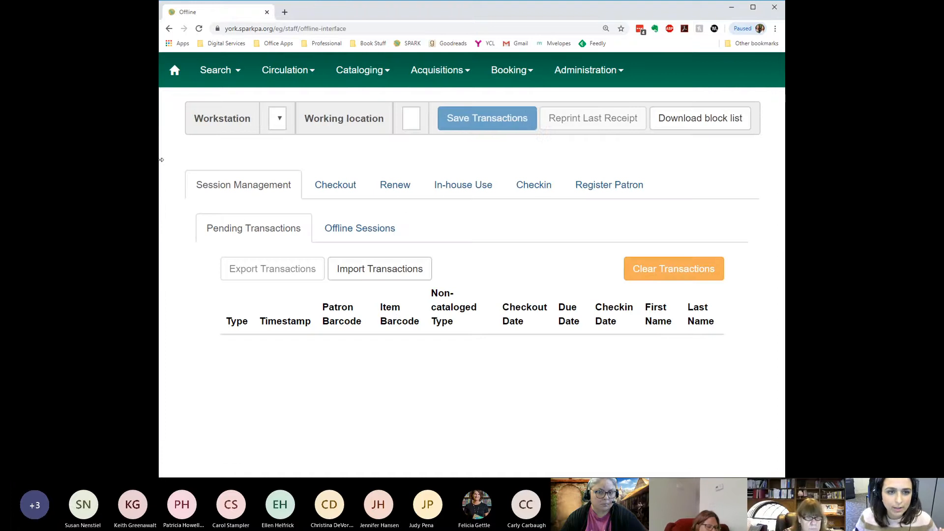
drag(160, 159, 125, 159)
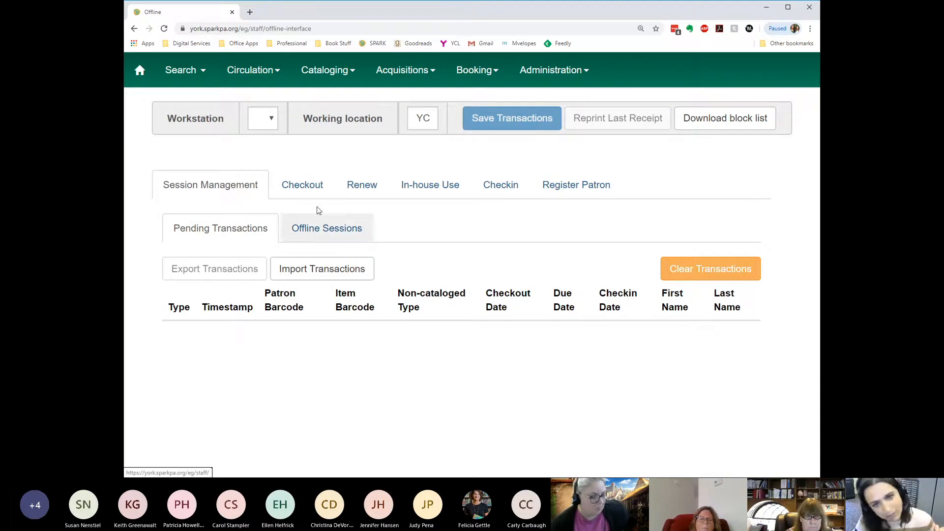
- Open the offline Checkout form and proceed through the logout warning into offline mode
click(302, 184)
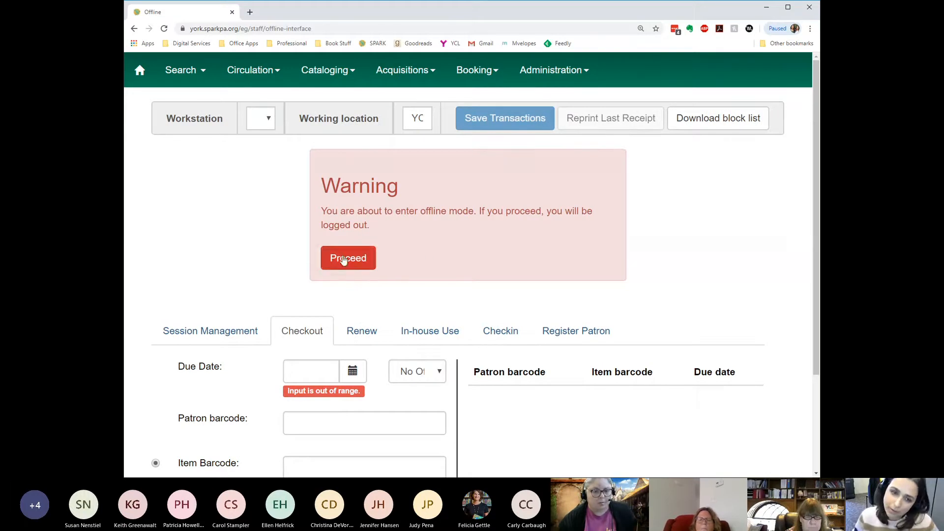
click(362, 270)
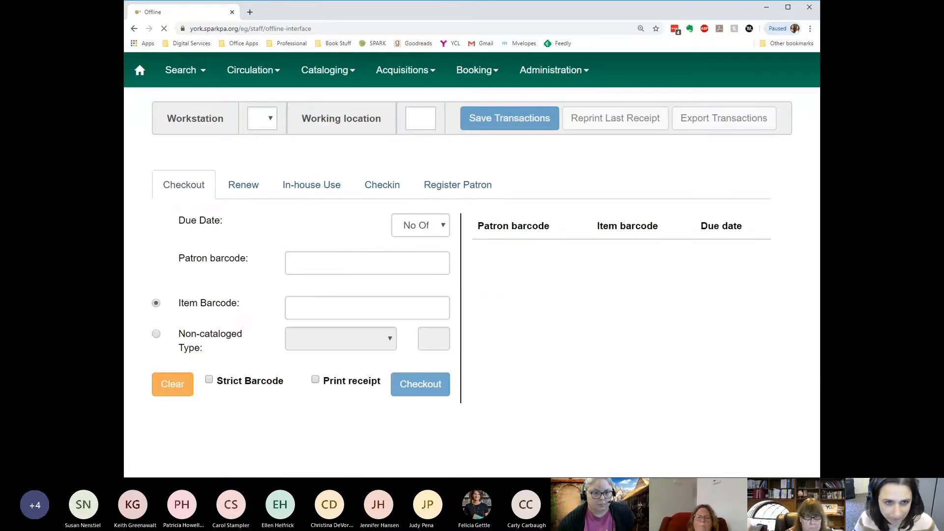
drag(125, 186, 16, 187)
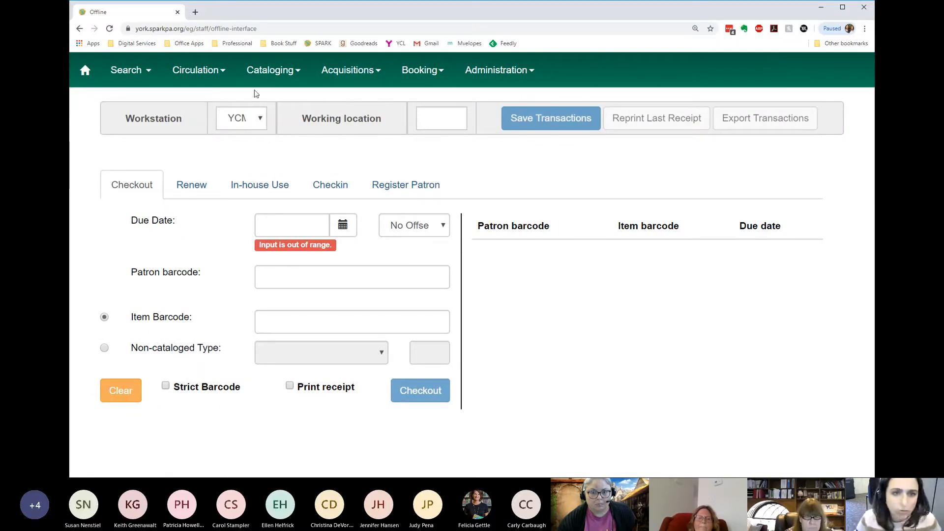
- Check the workstation selection and view the list of available working locations
click(260, 124)
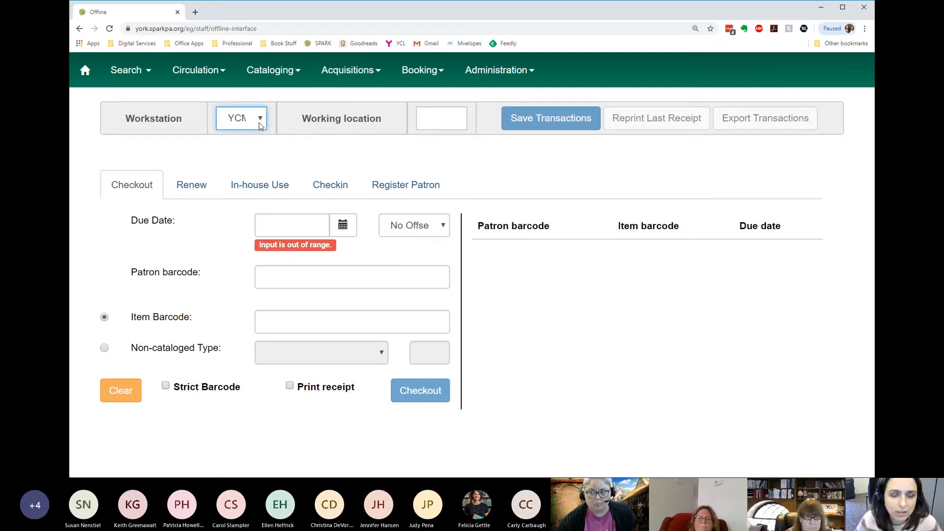
click(440, 121)
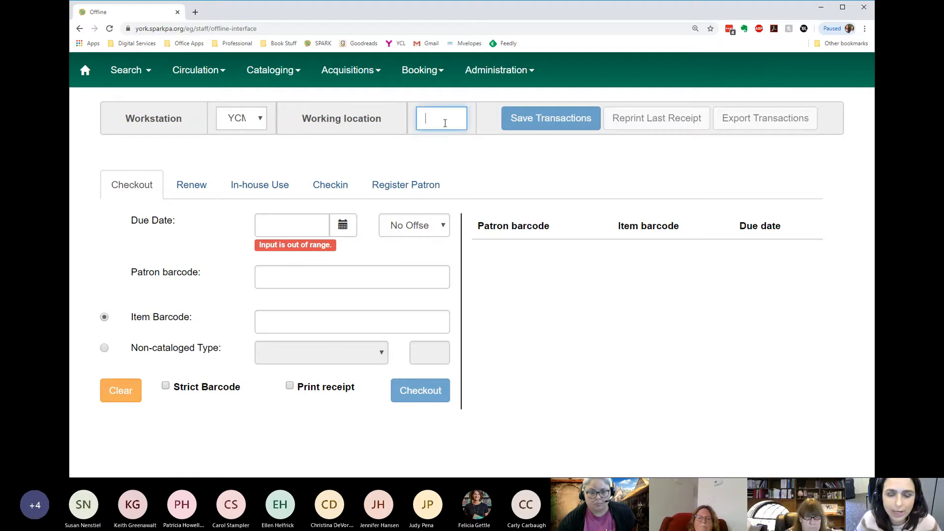
click(445, 123)
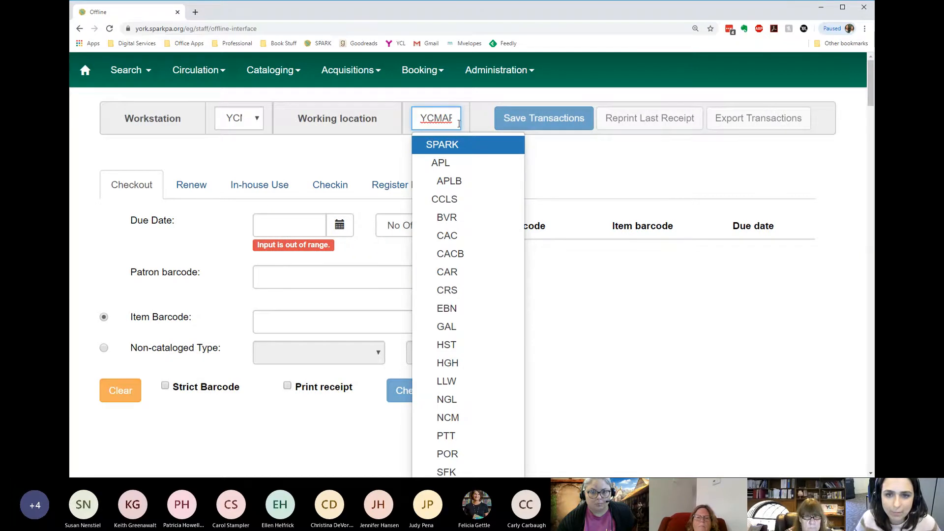
click(369, 153)
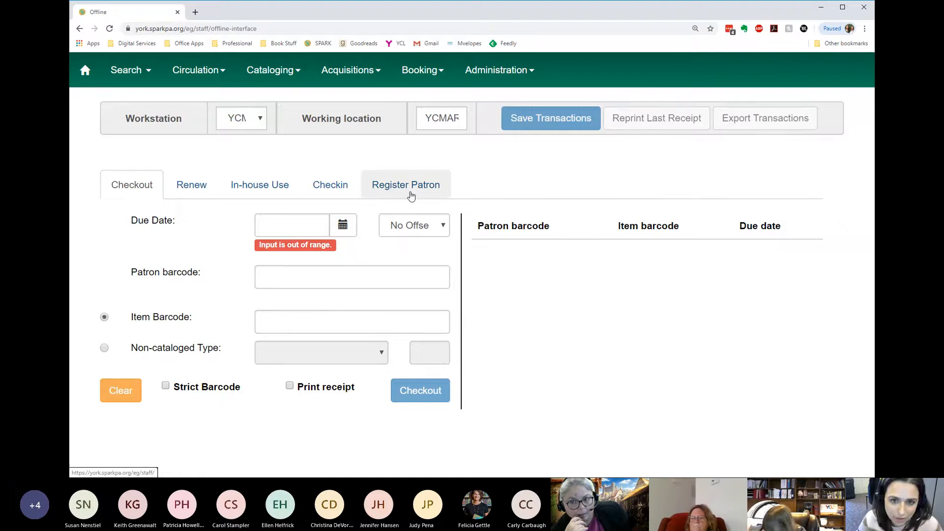
- Review the offline patron registration form's fields and return to the Checkout form
click(412, 195)
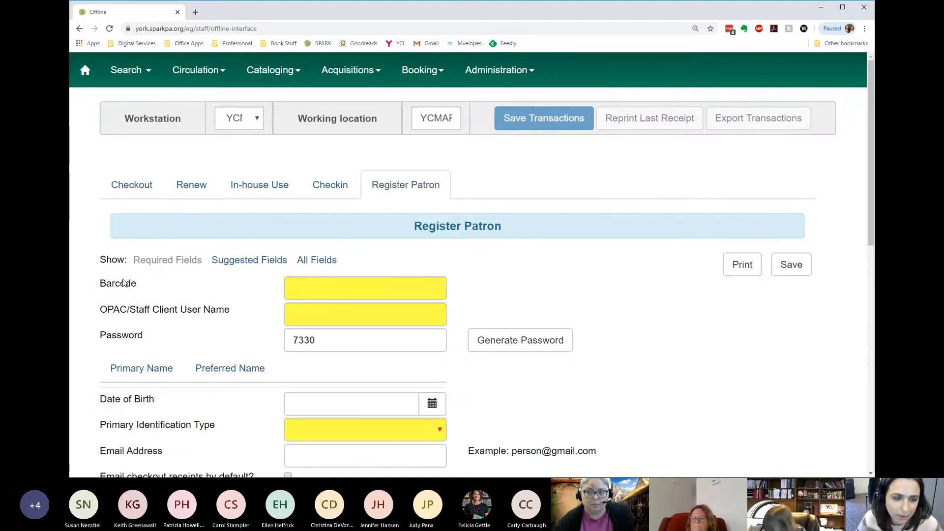
scroll(123, 284, down, 4)
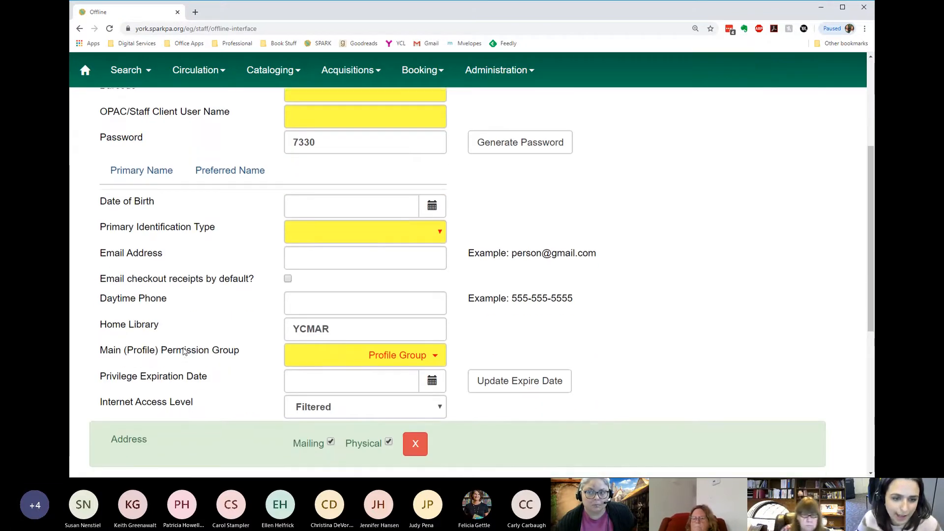
scroll(182, 351, down, 3)
scroll(183, 351, up, 3)
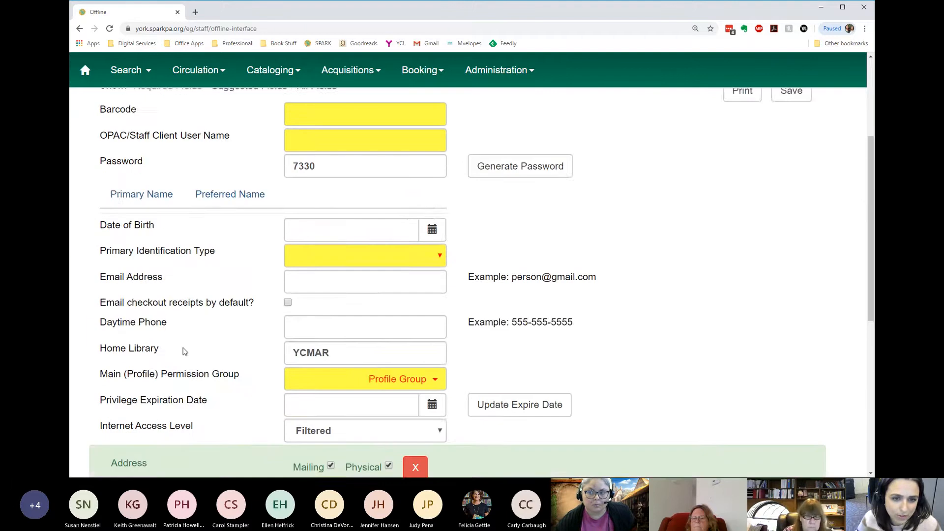
scroll(183, 350, up, 3)
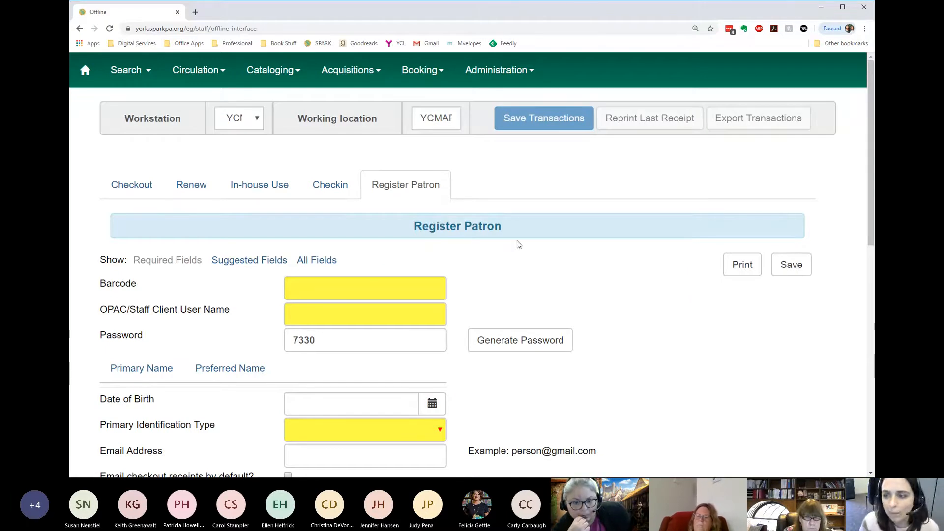
click(146, 191)
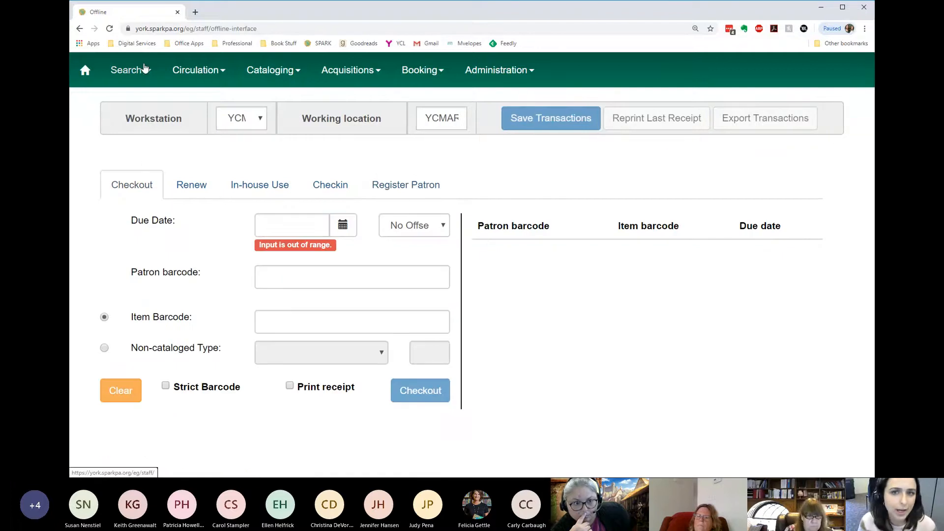
- Leave offline mode for the home page and sign back in to the staff client
click(511, 72)
click(188, 73)
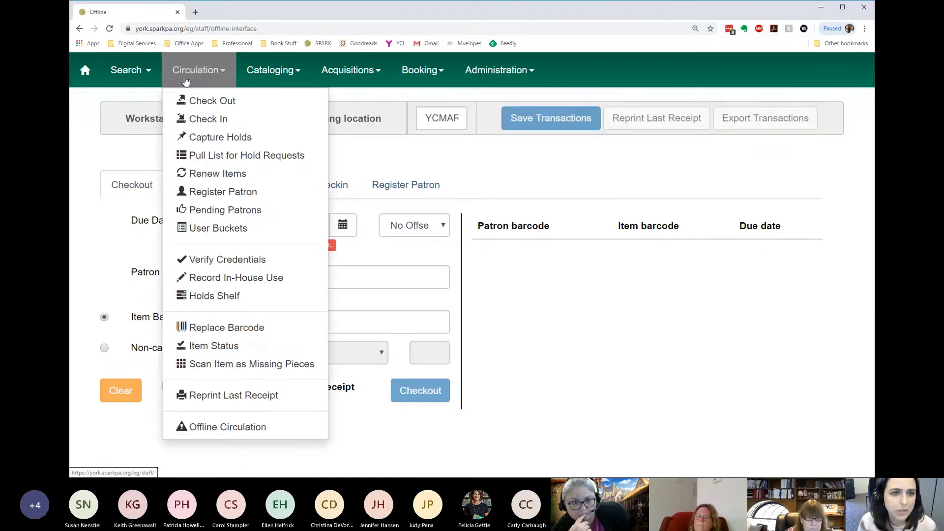
click(91, 73)
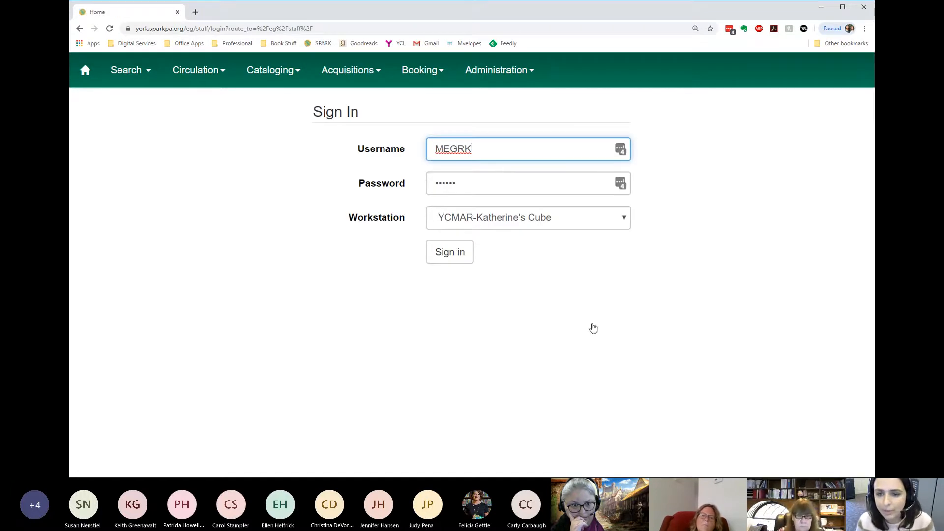
click(514, 296)
click(454, 248)
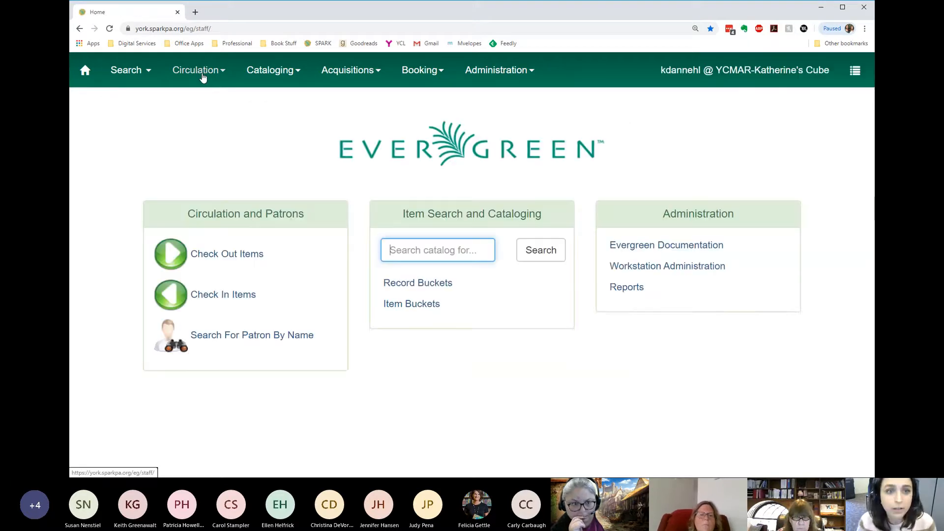
- Open Offline Circulation while signed in and download the block list
click(200, 74)
click(261, 453)
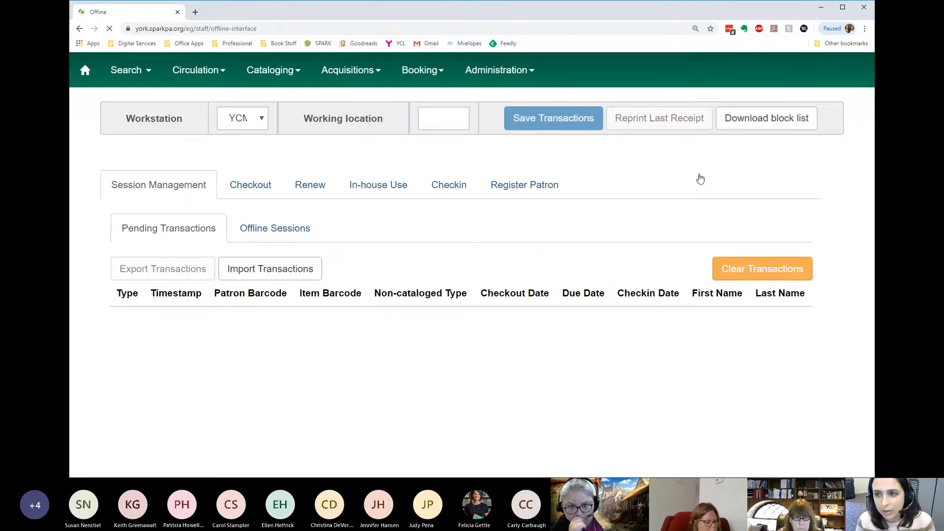
click(770, 127)
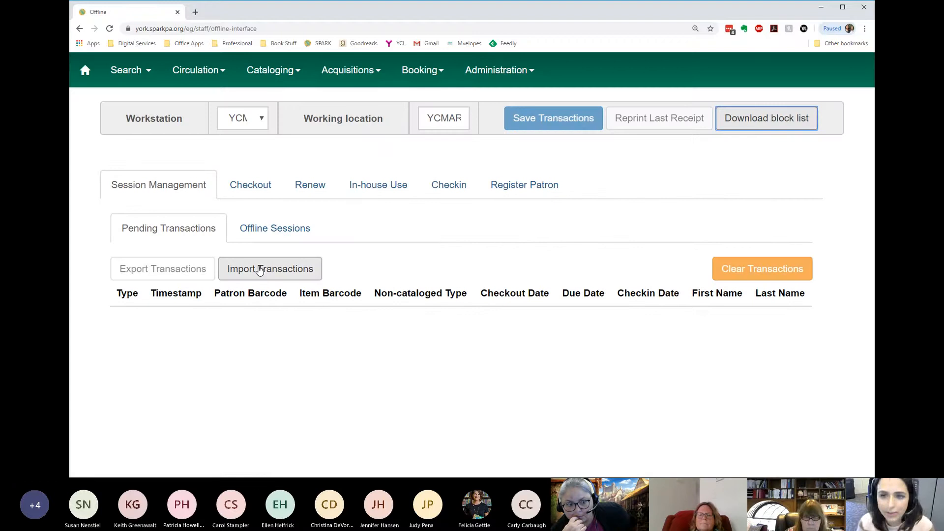
- Reopen Offline Circulation from the home page and enter offline mode on the Checkout form
click(89, 70)
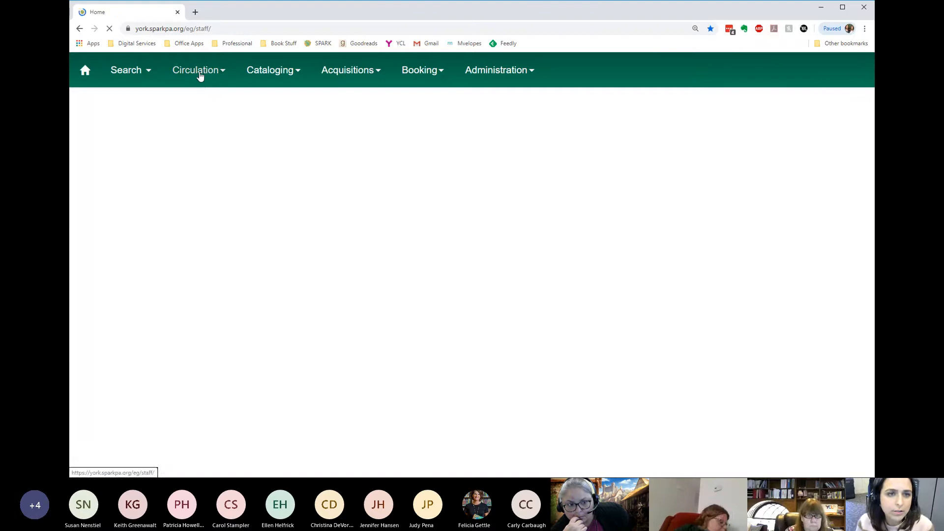
click(200, 74)
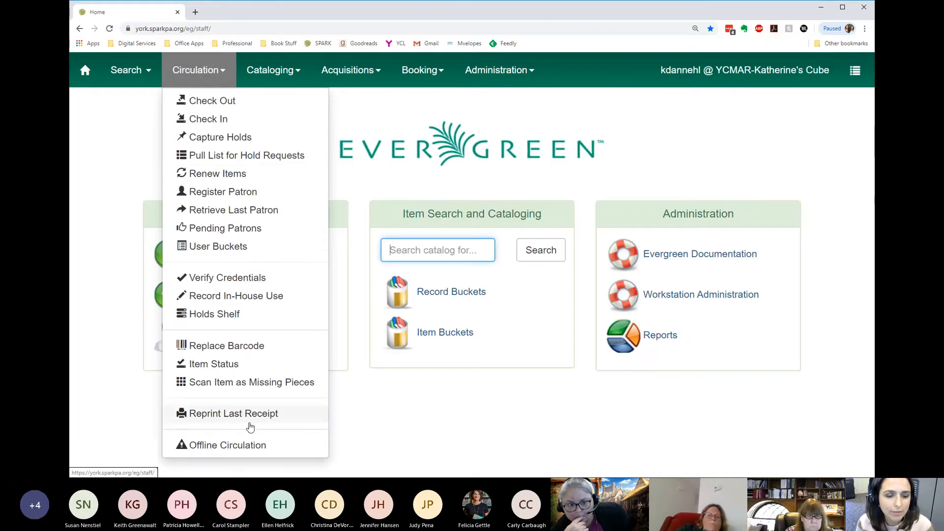
click(239, 444)
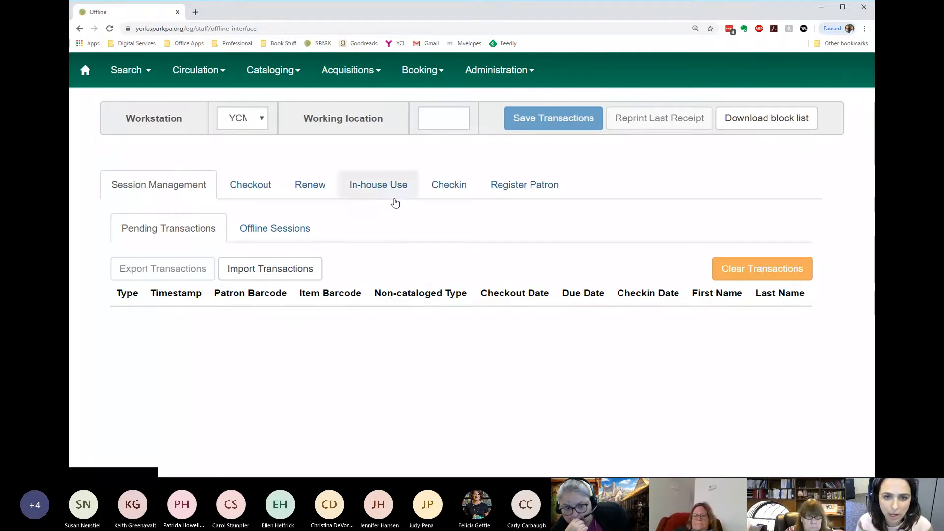
click(256, 185)
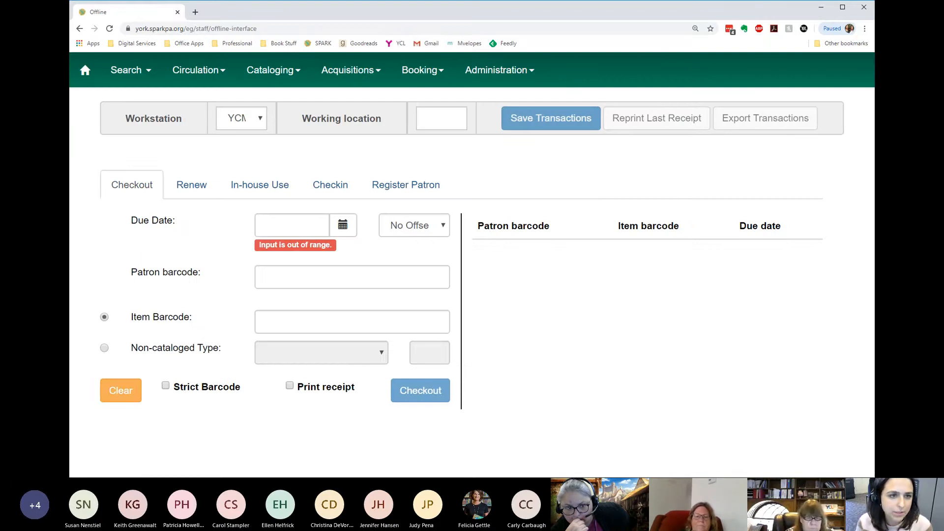
click(196, 69)
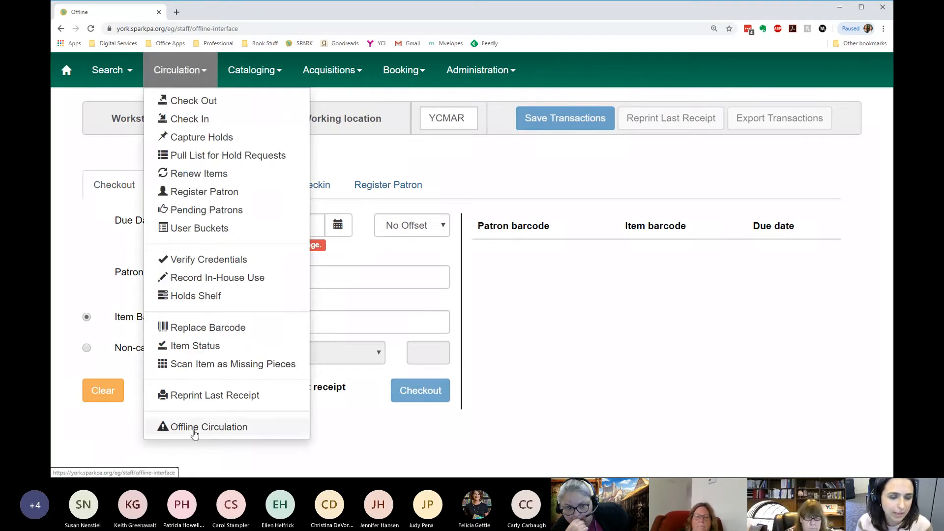
click(313, 142)
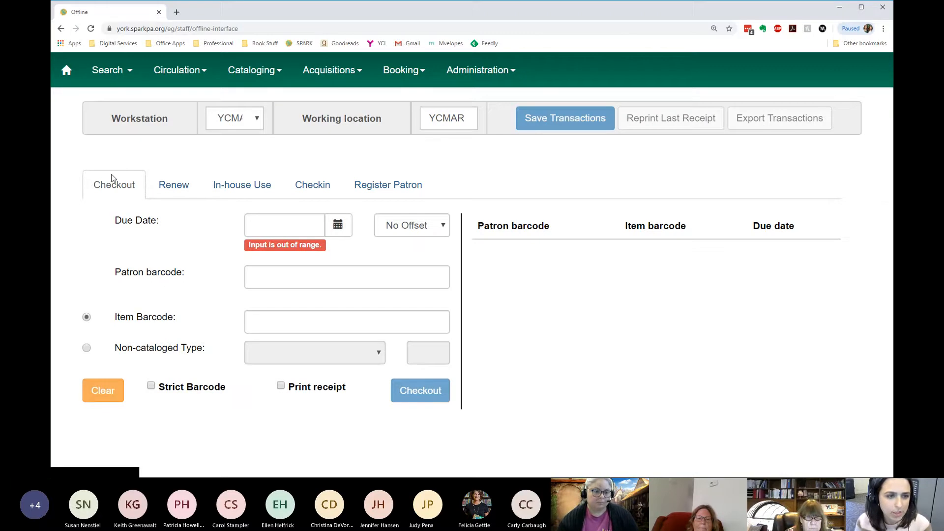
- Set the checkout due date to 2020-11-10 by choosing a preset day offset from today
click(334, 226)
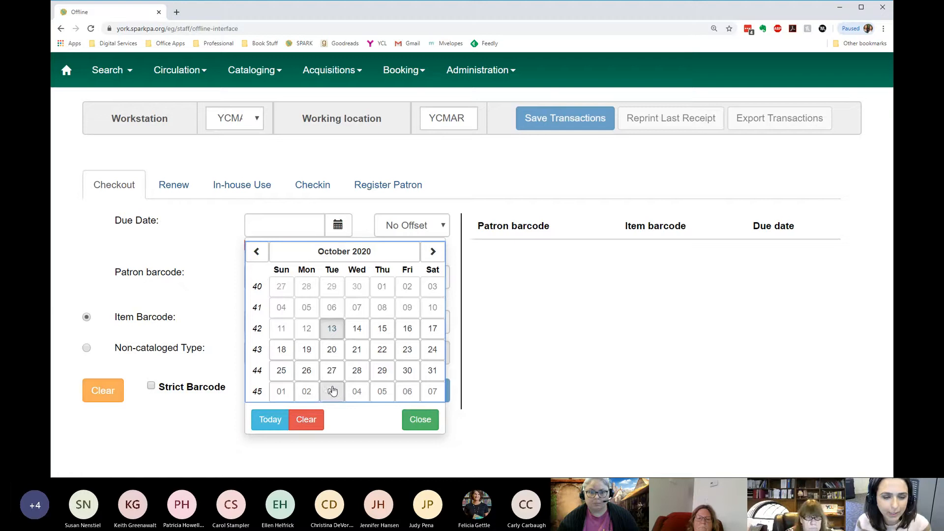
click(444, 192)
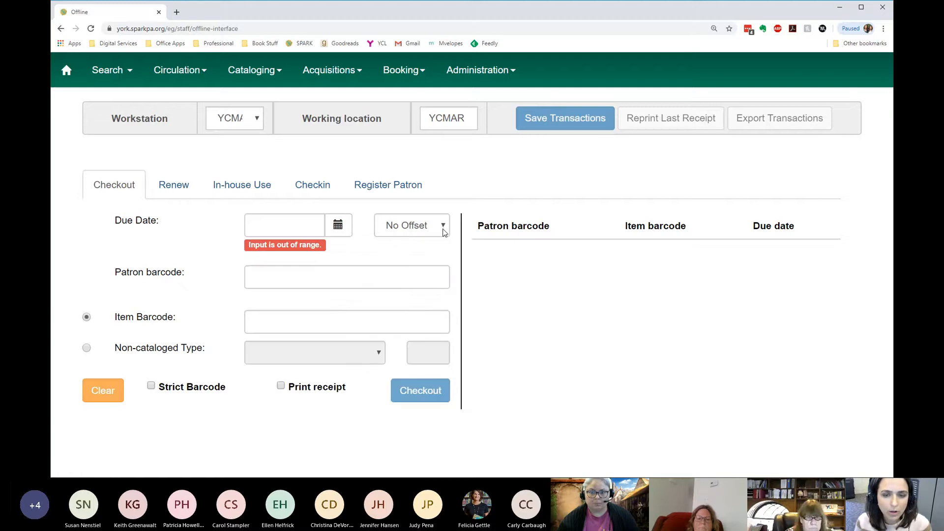
click(444, 231)
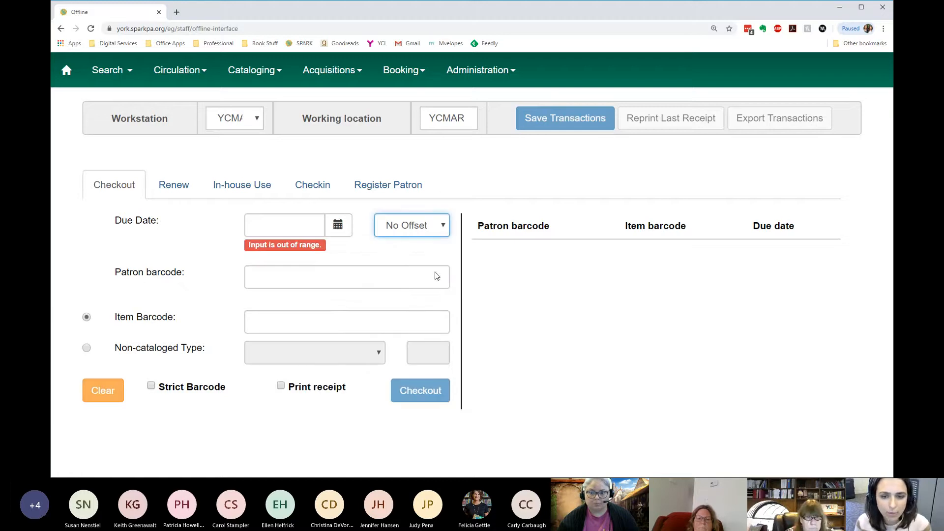
click(430, 305)
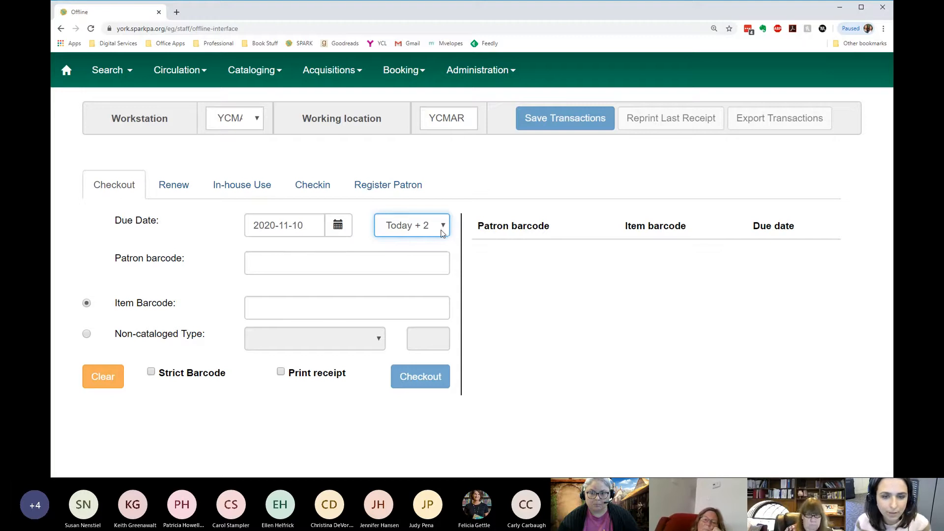
click(389, 267)
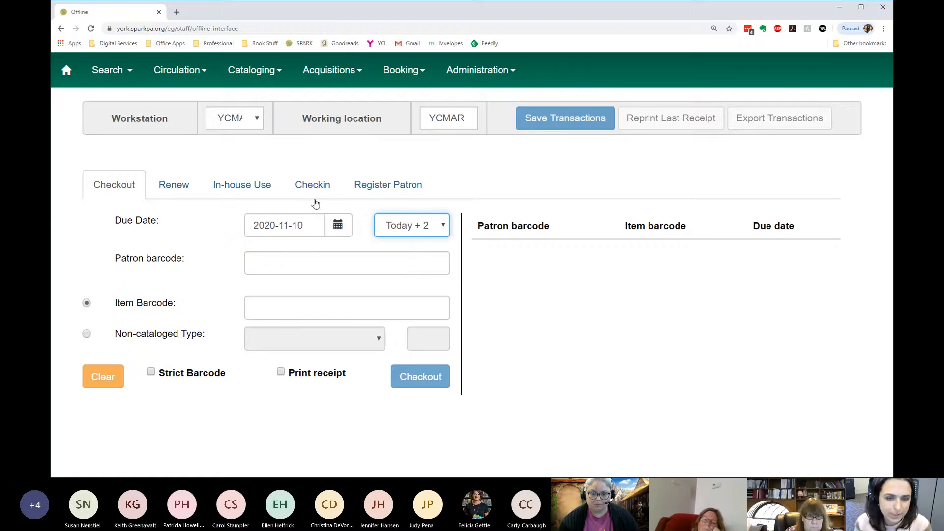
- Pick 2020-11-26 and then 2020-11-24 as the due date on the calendar, and make the patron barcode field ready for entry
click(338, 225)
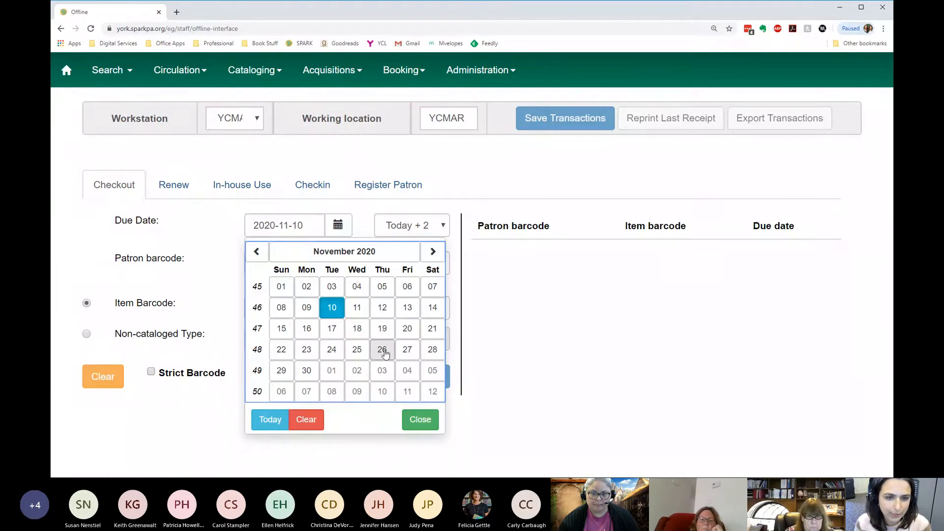
click(382, 350)
click(337, 225)
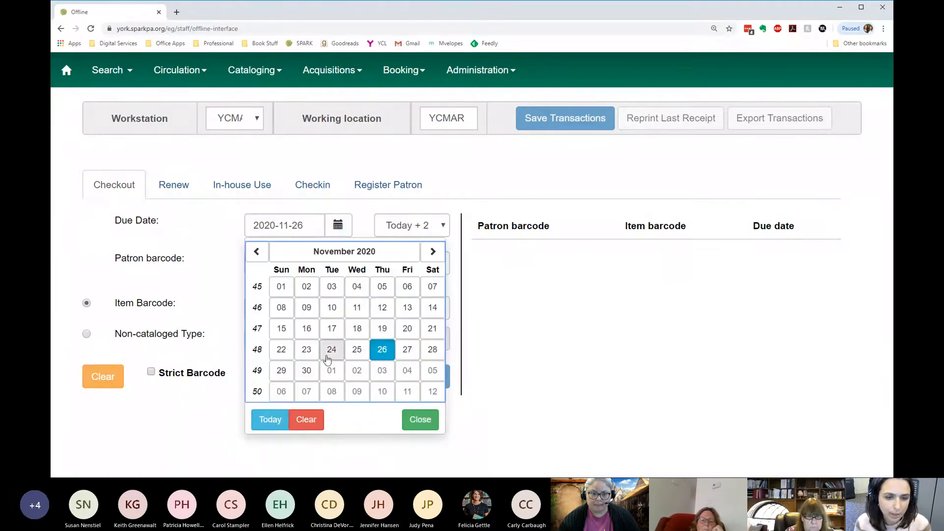
click(330, 349)
click(361, 260)
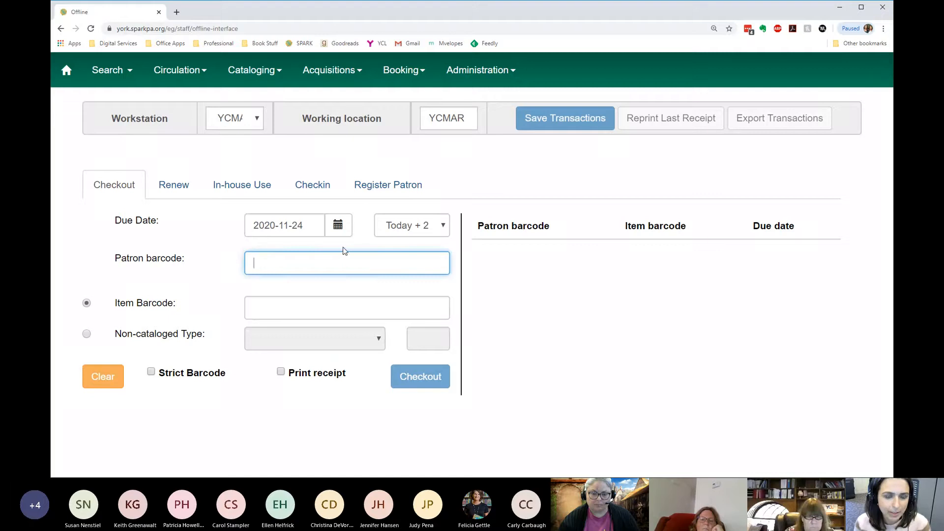
- Look over the offline Renew form with its due date calendar, the In-house Use and Checkin forms, and return to the Checkout form
click(187, 190)
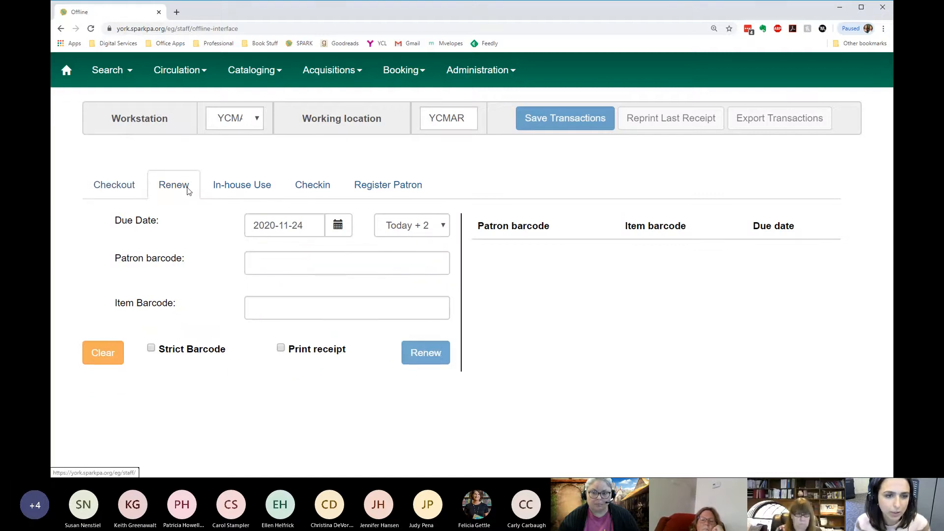
click(337, 234)
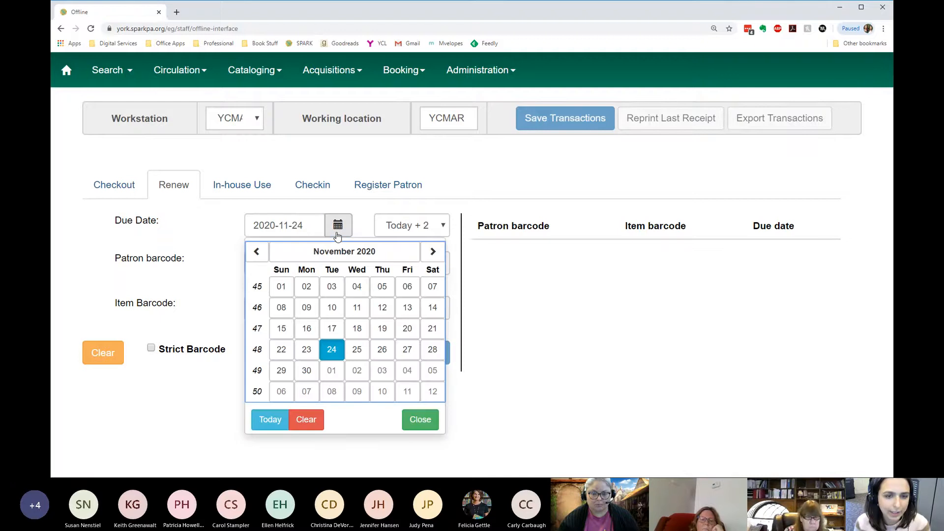
click(355, 217)
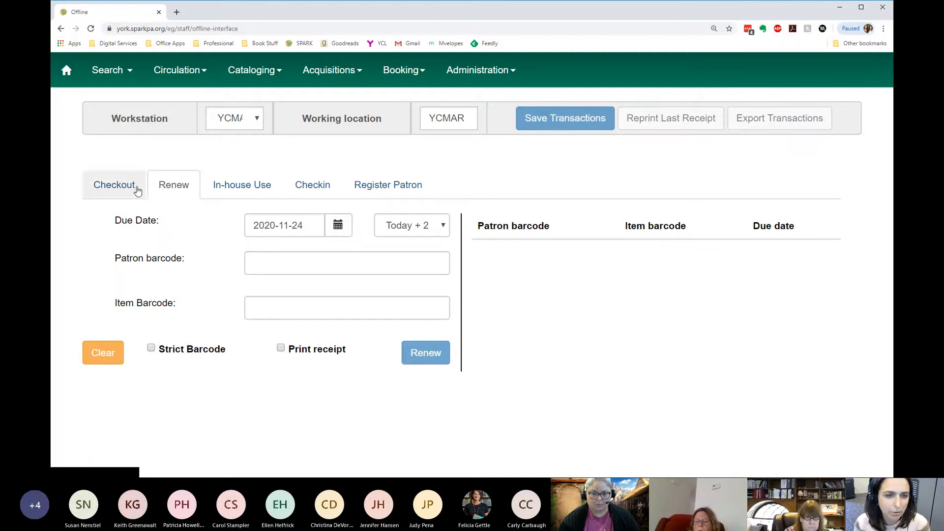
click(235, 195)
click(297, 194)
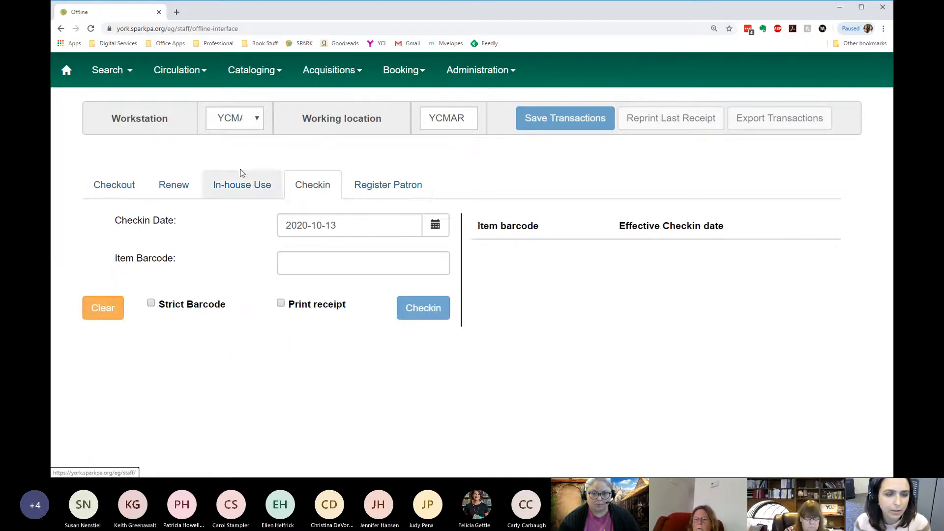
click(118, 183)
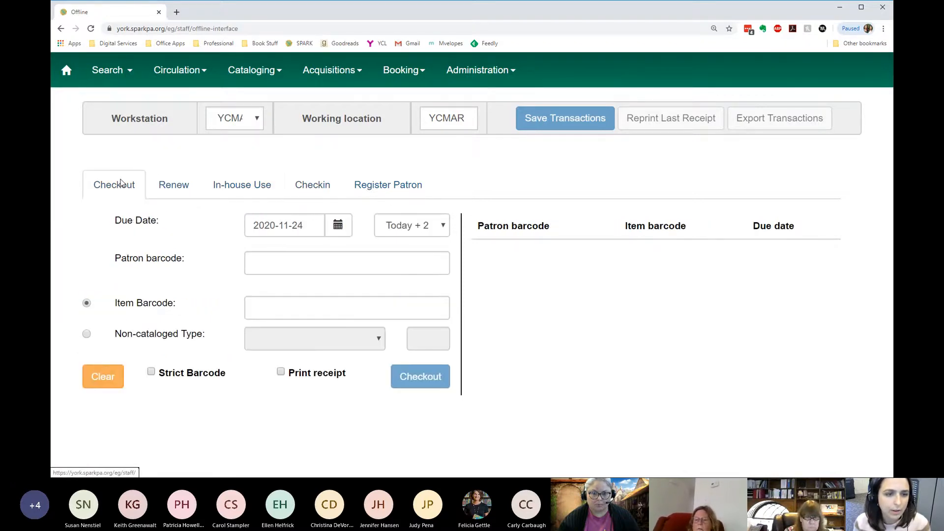
- Change the checkout due date to 2020-11-10 with a preset offset from today and check the date on the calendar
click(344, 230)
click(434, 227)
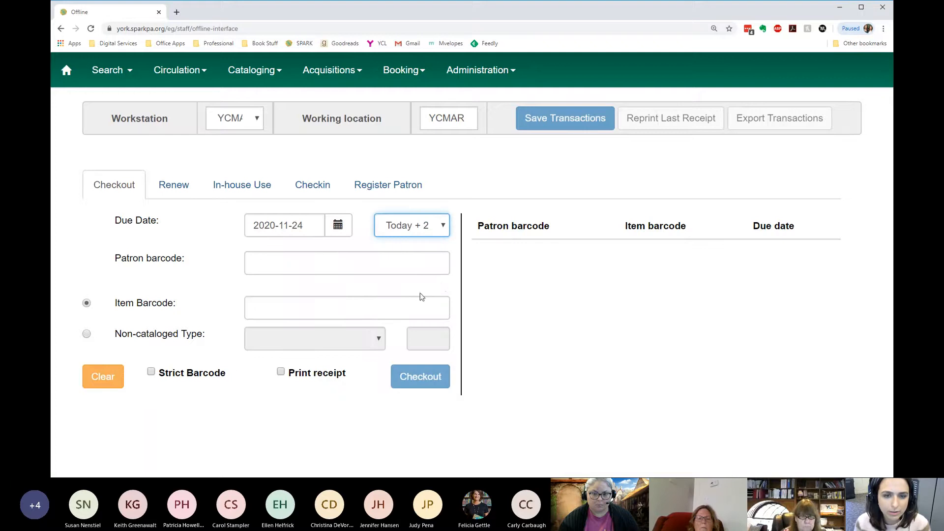
click(417, 243)
click(434, 302)
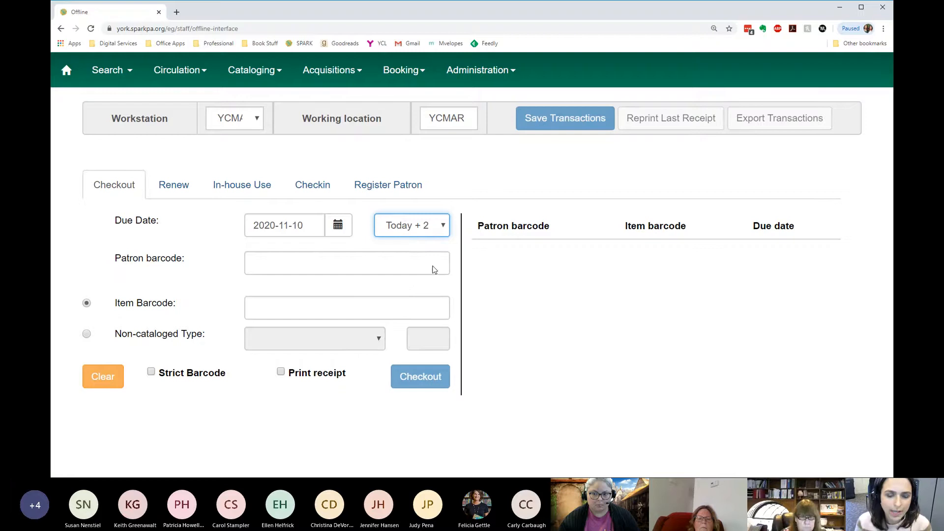
click(465, 194)
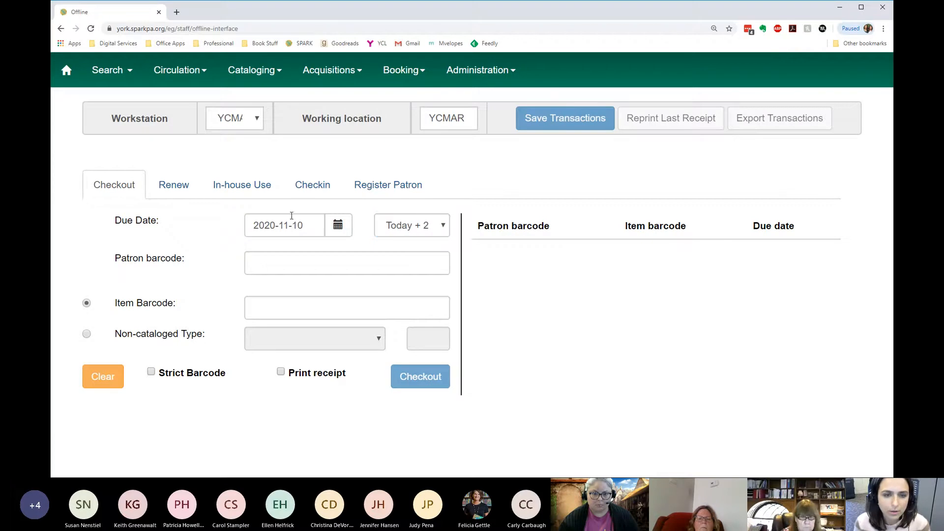
click(336, 227)
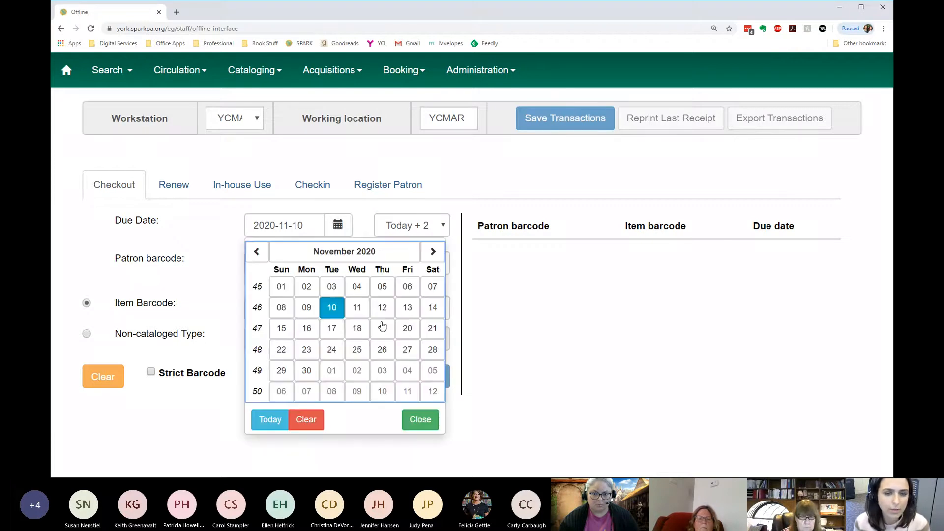
click(454, 202)
click(433, 230)
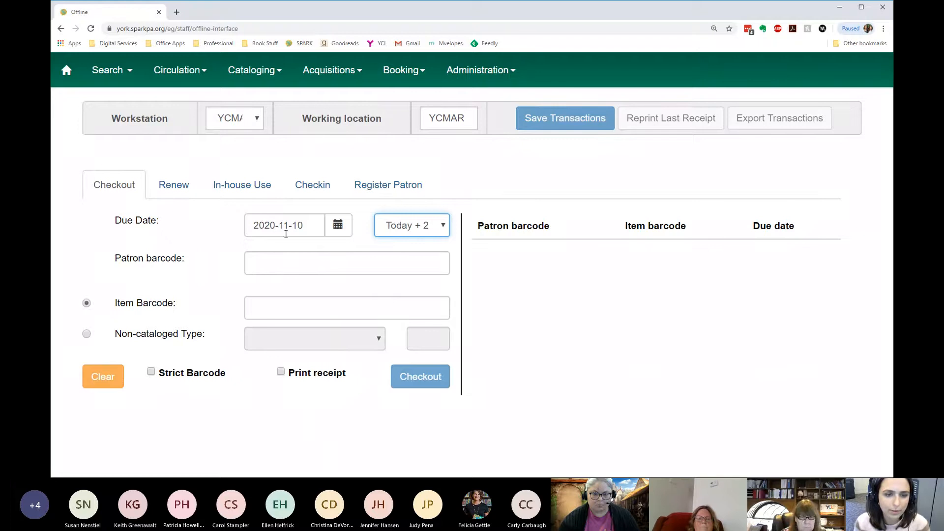
click(280, 268)
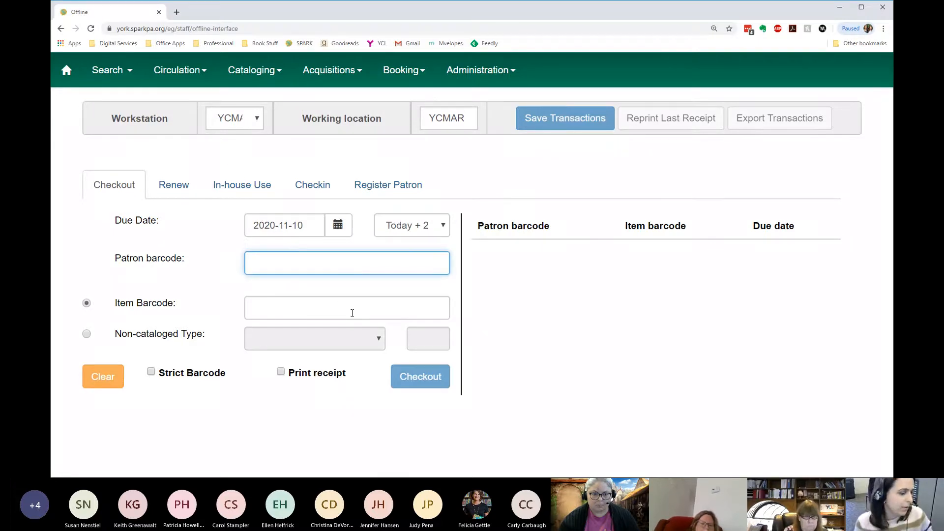
key(Return)
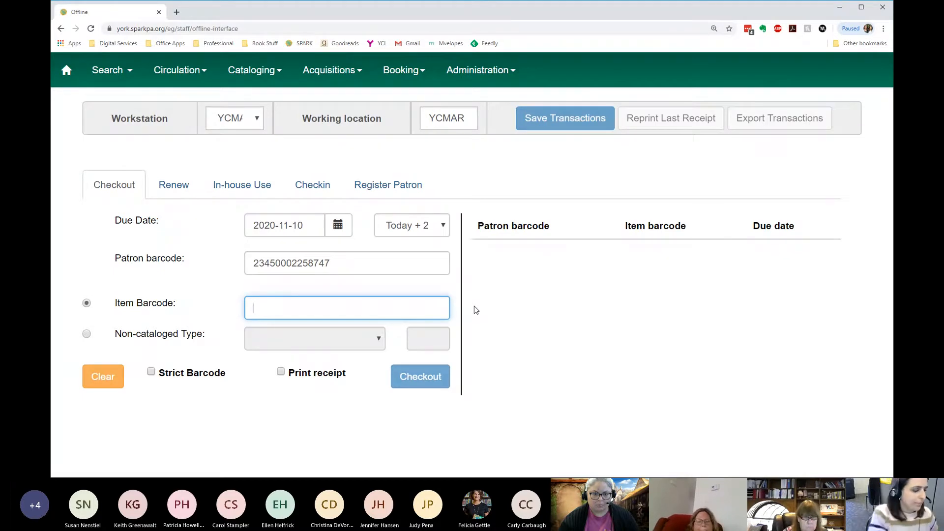
key(Return)
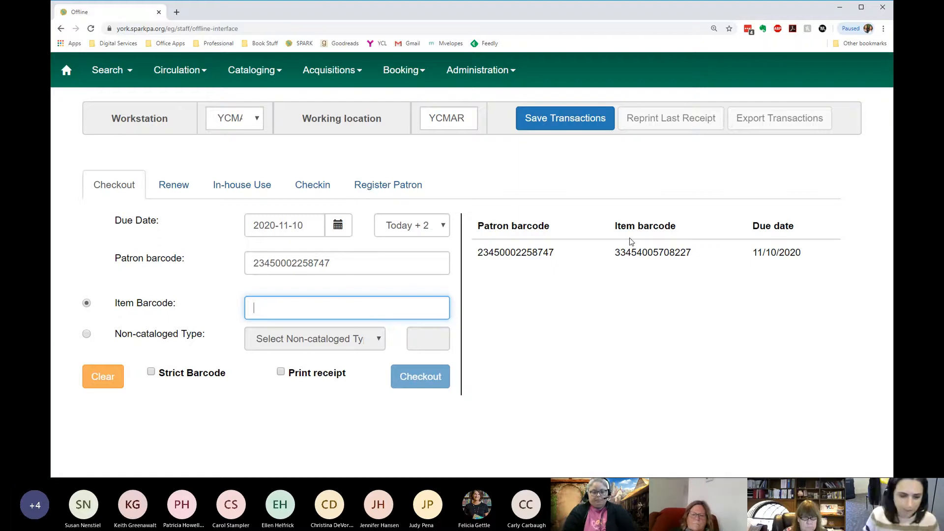
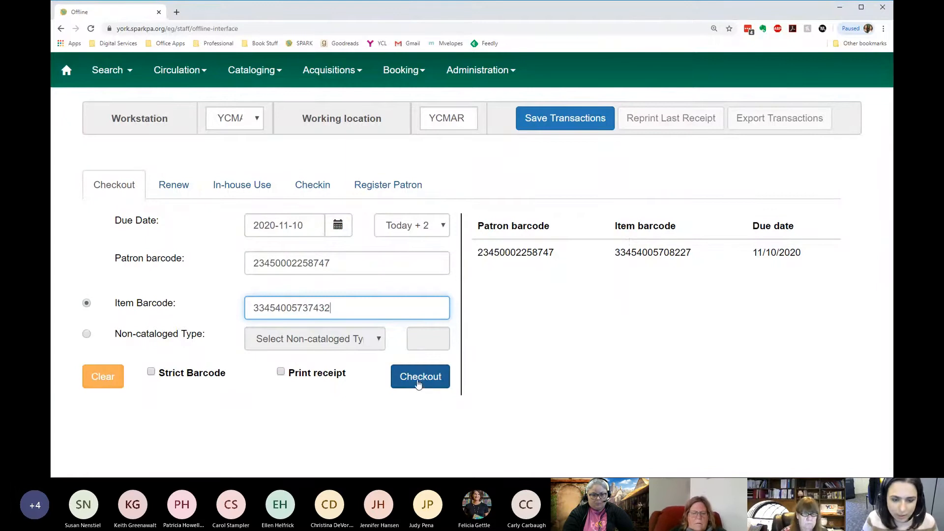
click(415, 377)
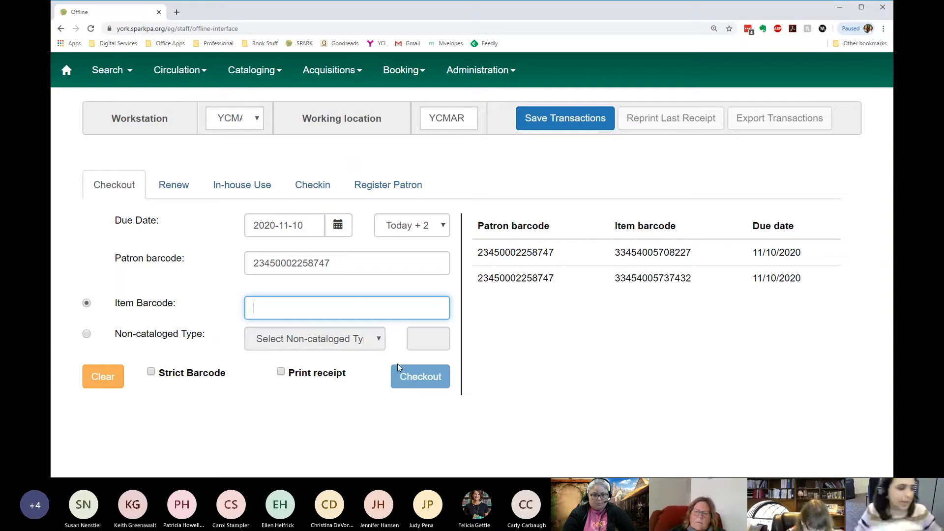
text(33454005712708)
key(Return)
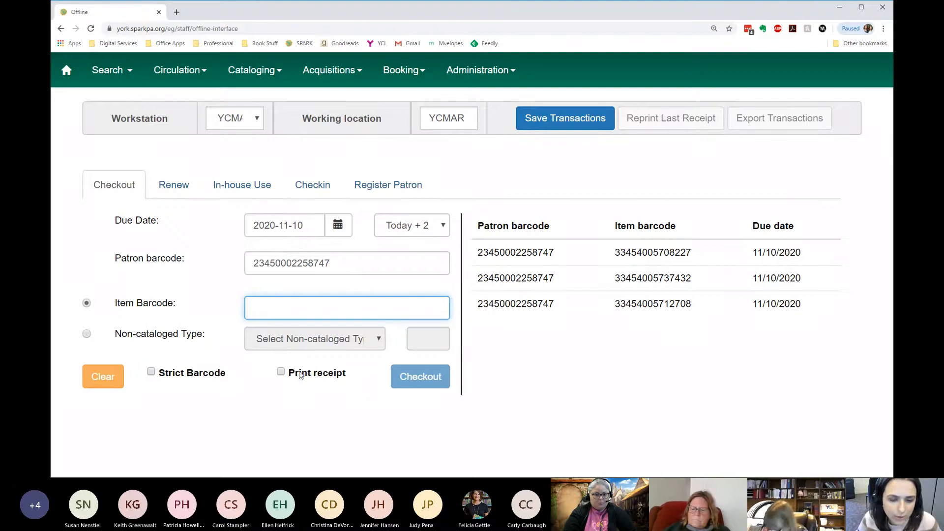
- Turn receipt printing on and off again for the checkout, and save the offline transactions
click(280, 372)
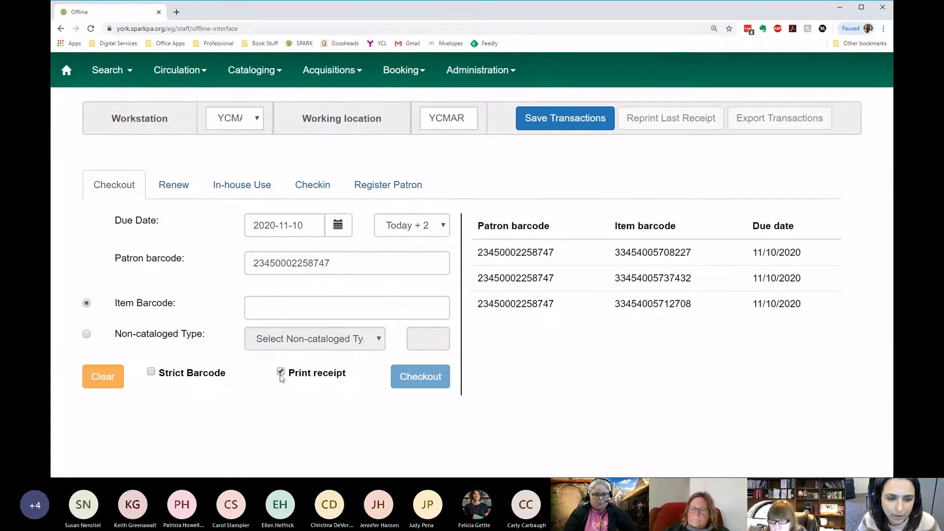
click(282, 373)
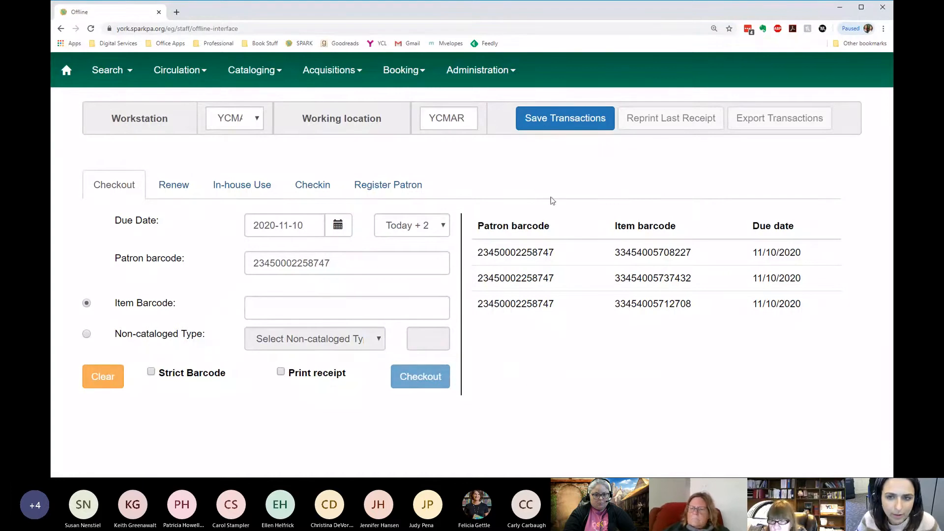
click(566, 122)
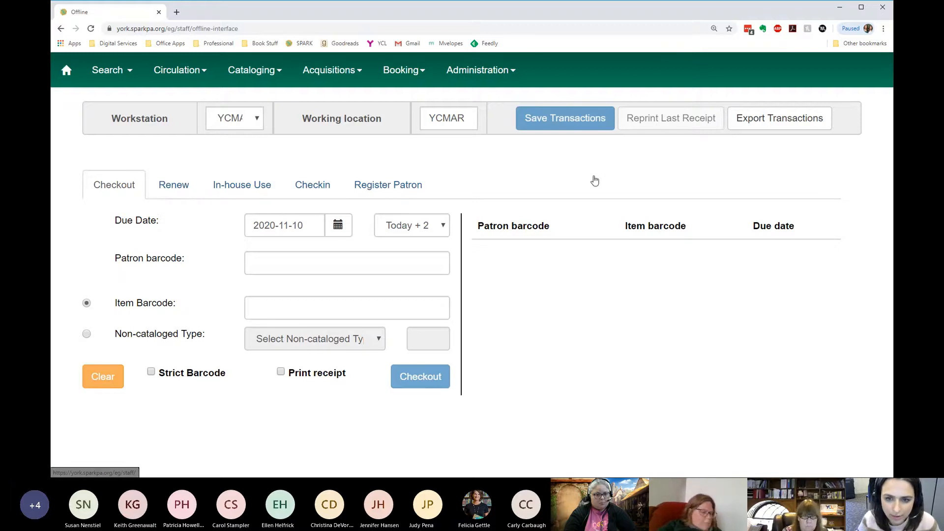
- Compare the blank Renew, Checkout and Checkin forms, ending on the Checkout form
click(177, 194)
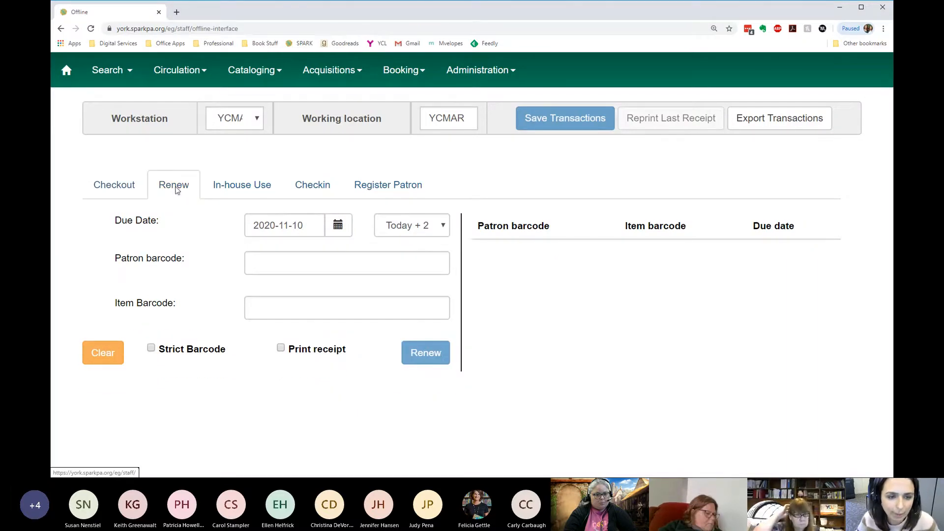
click(88, 186)
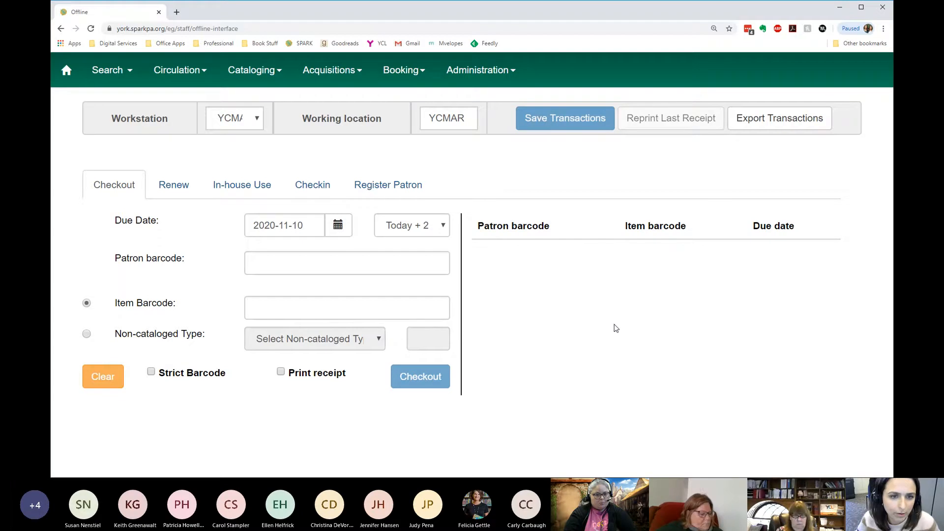
click(291, 191)
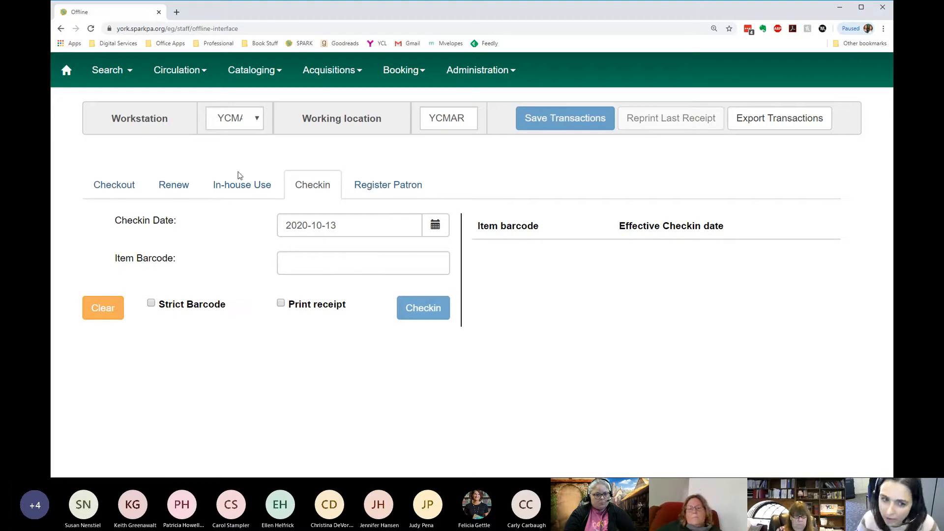
click(108, 191)
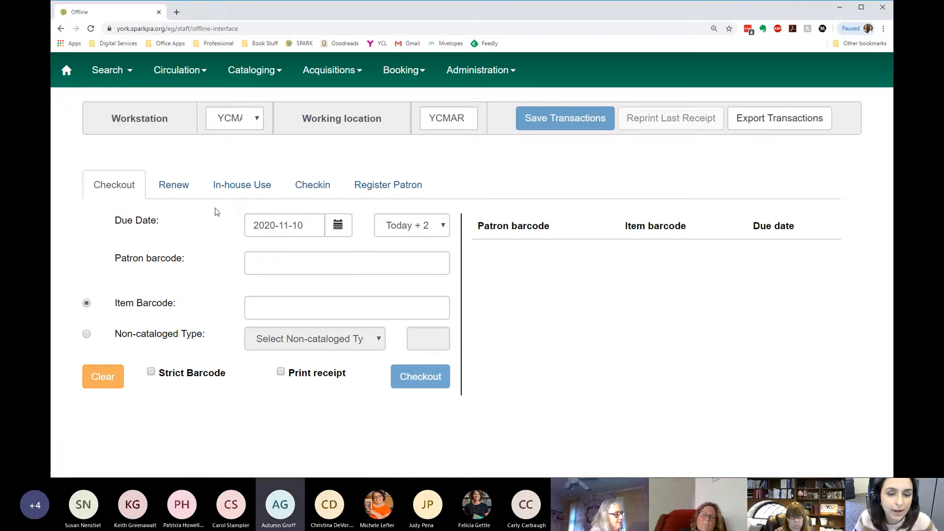
click(174, 185)
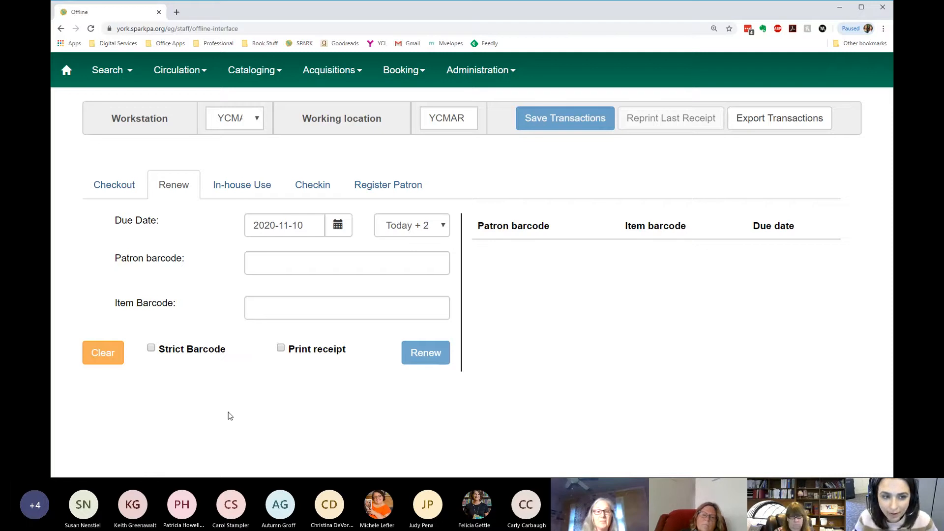
click(261, 305)
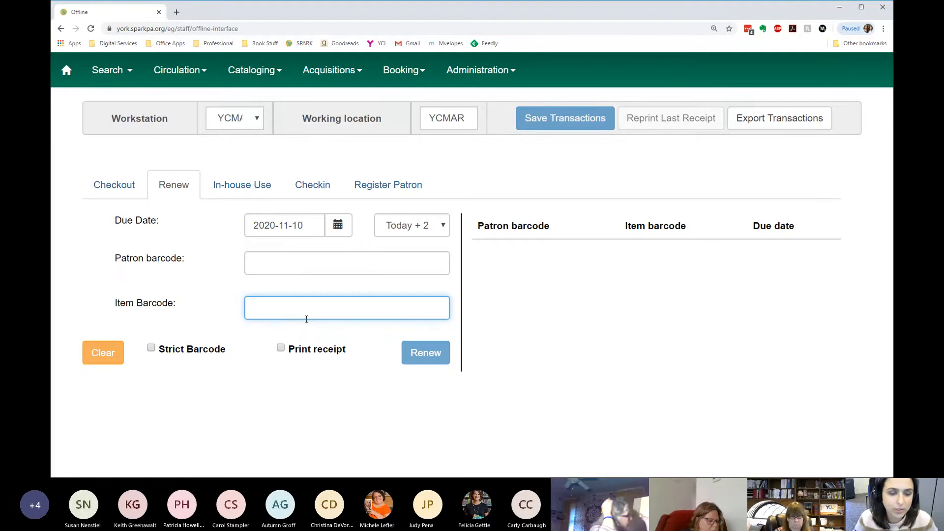
click(269, 267)
click(285, 309)
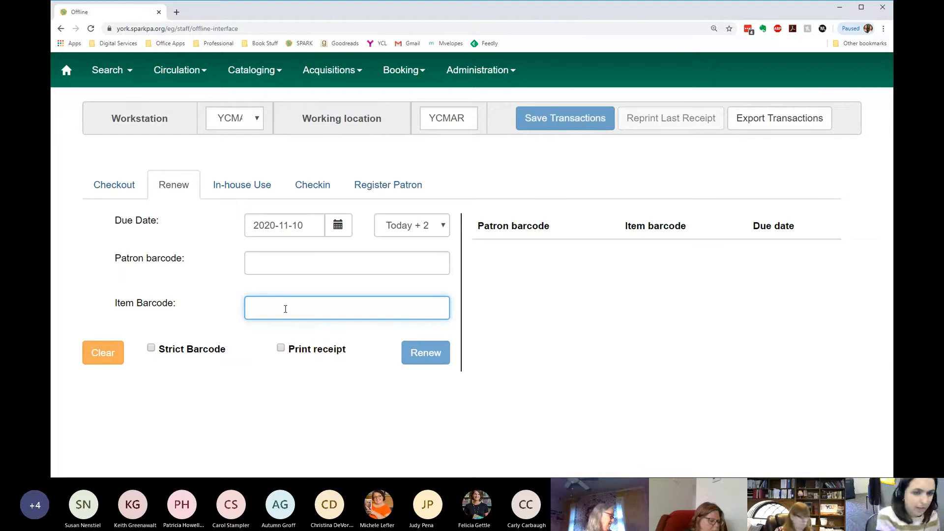
click(343, 224)
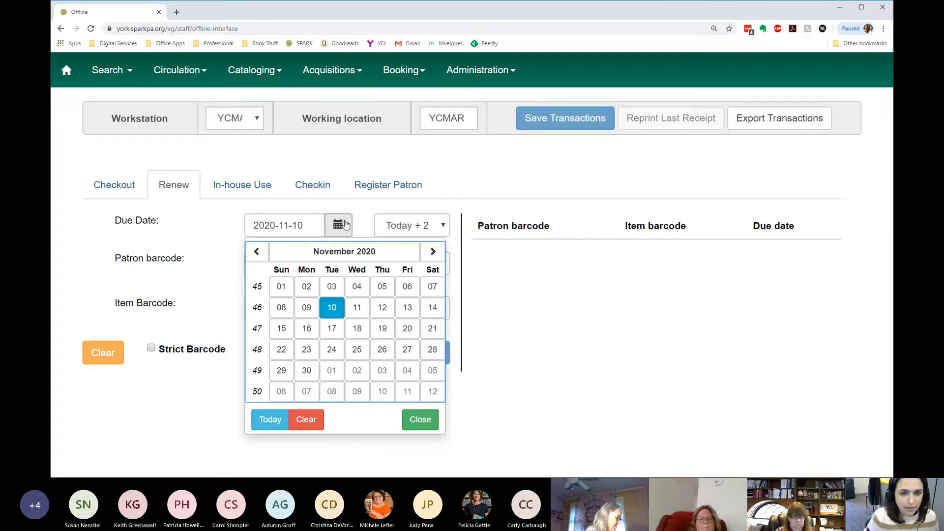
click(166, 272)
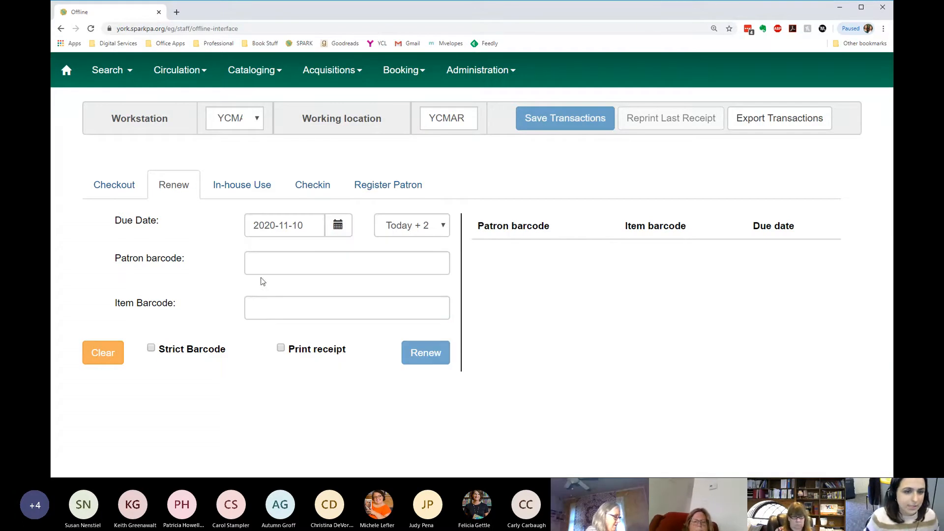
click(279, 308)
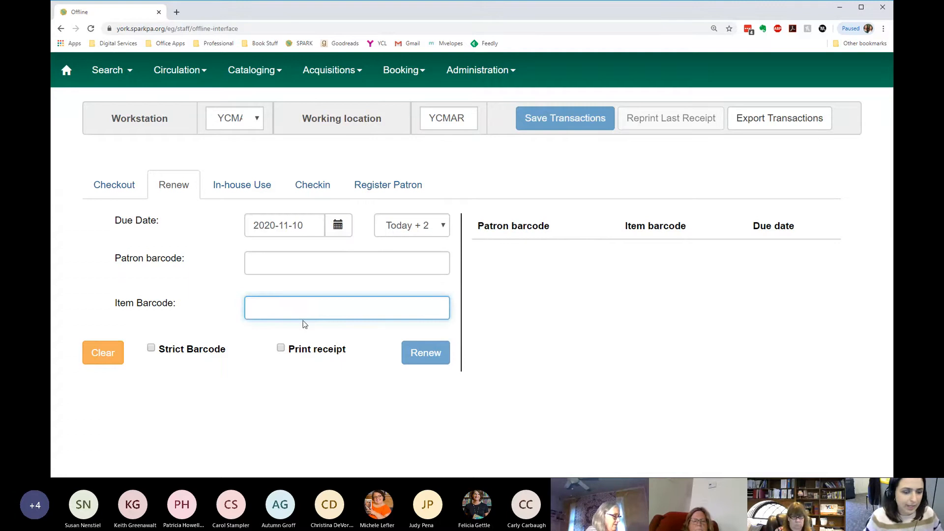
text(33454005708227)
click(424, 356)
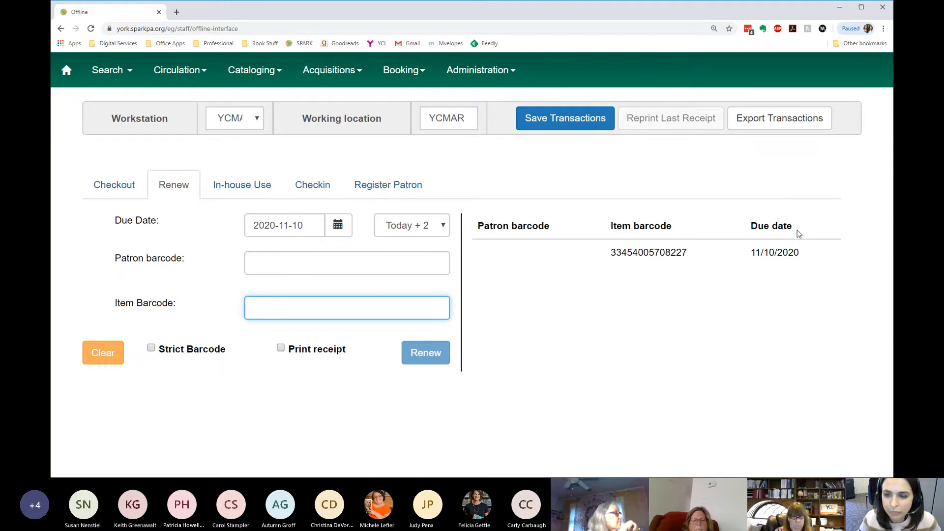
click(565, 118)
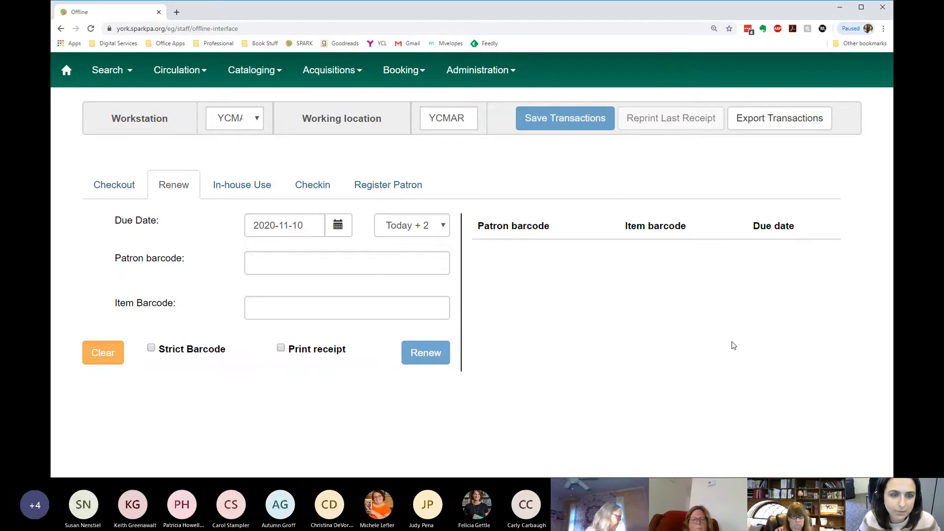
- Open the In-house Use form and examine its use count and item barcode fields
click(243, 184)
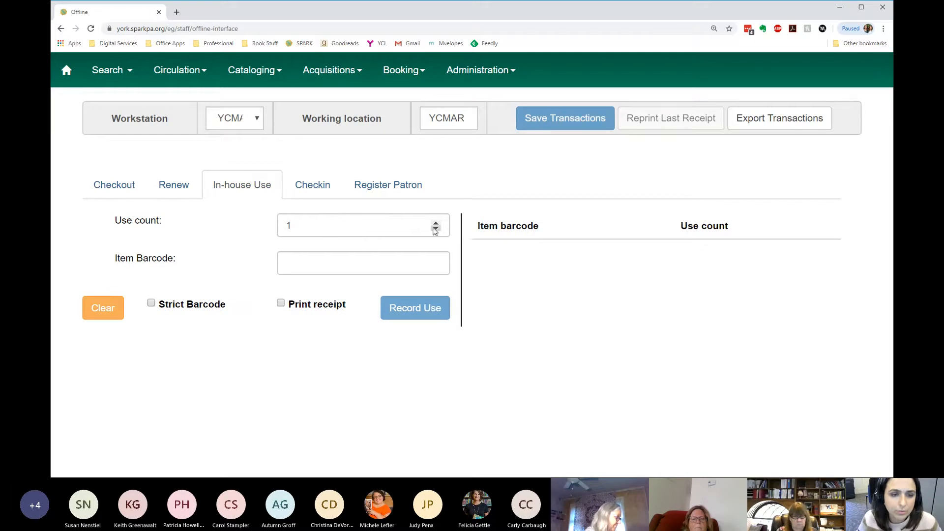
click(316, 266)
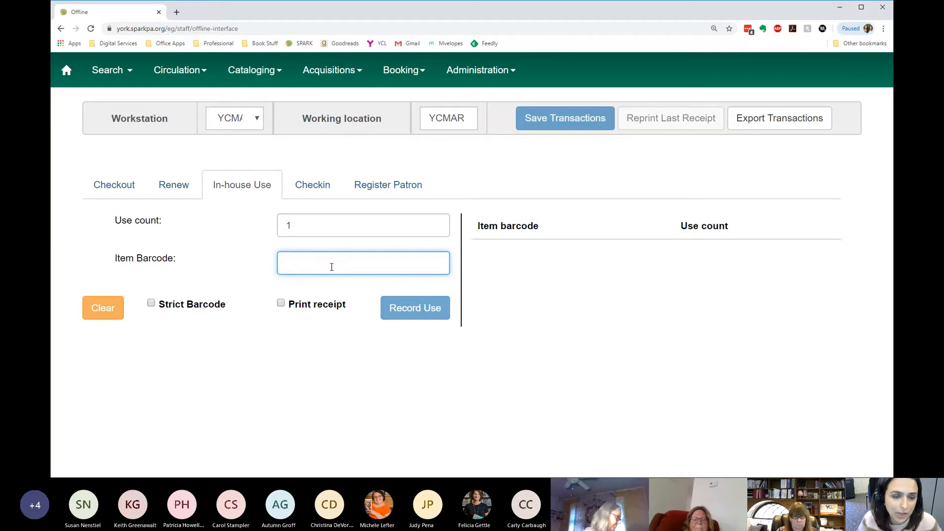
click(437, 223)
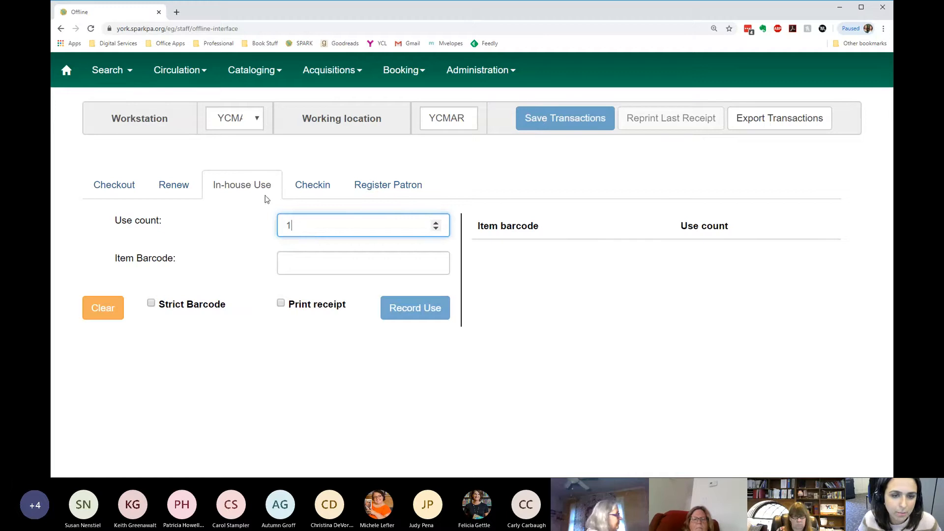
click(318, 194)
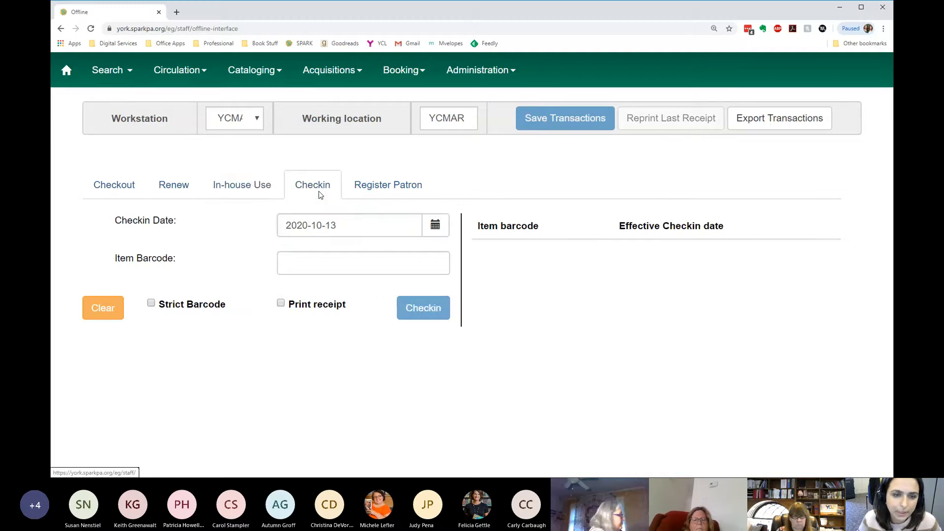
click(312, 262)
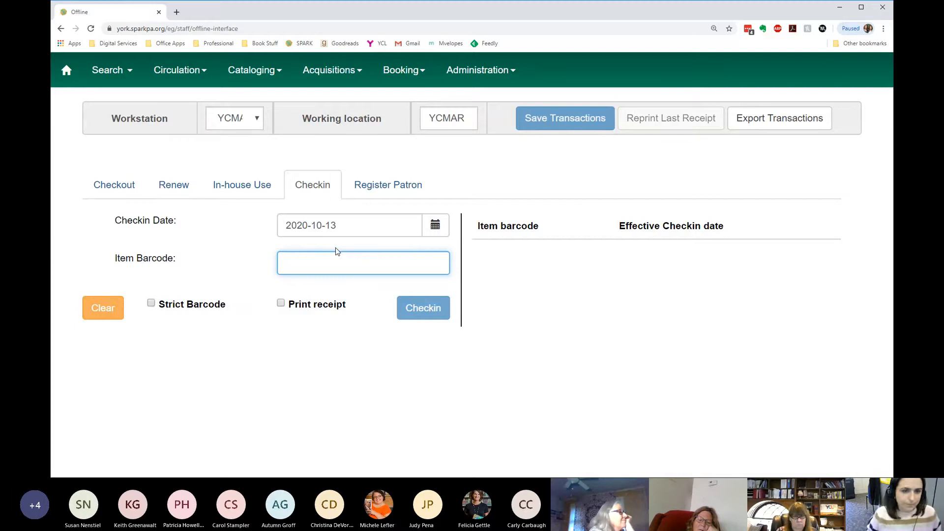
text(33454005708227)
key(Return)
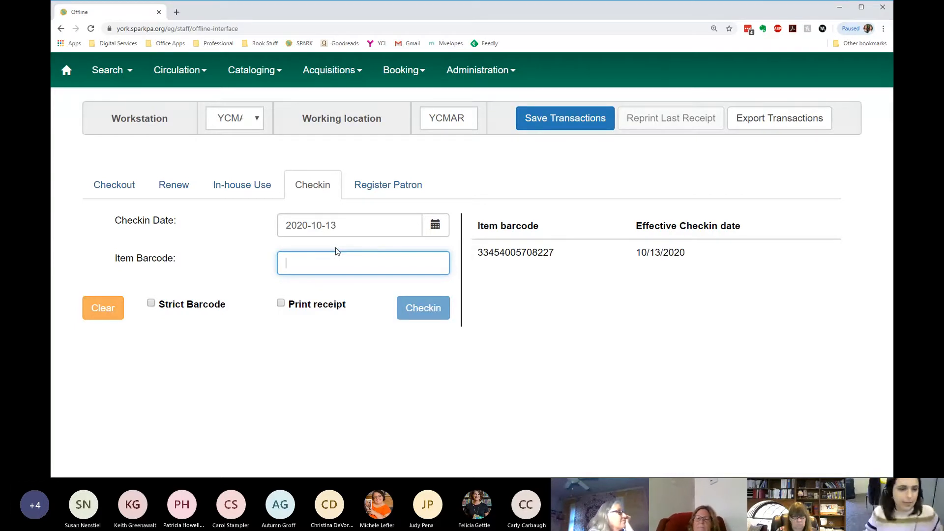
click(436, 226)
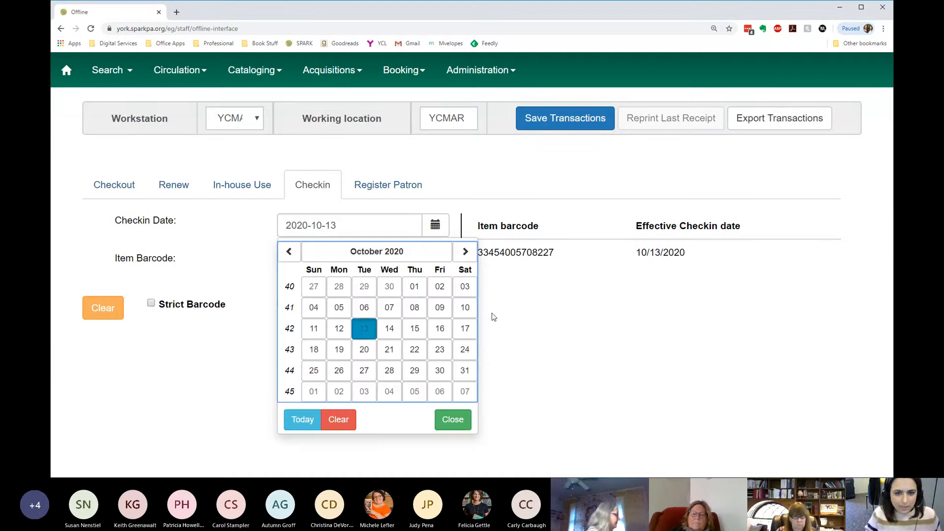
click(439, 307)
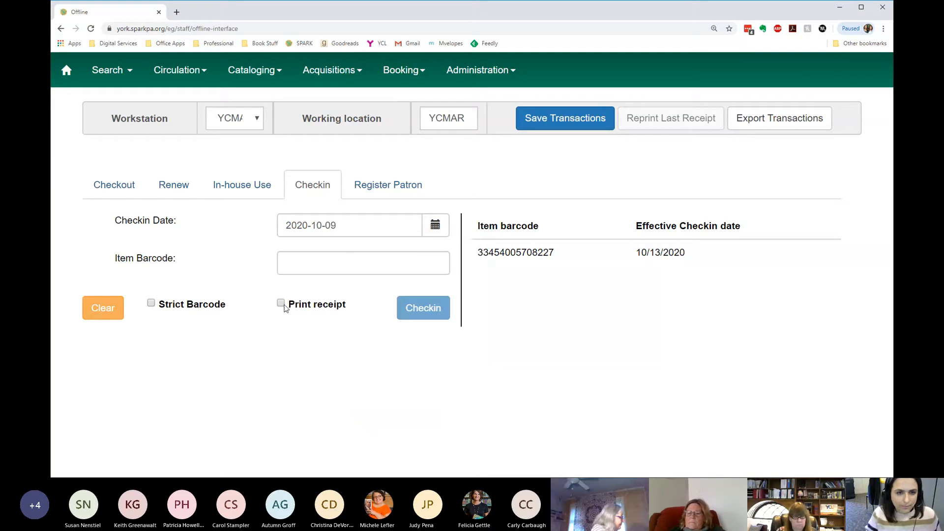
click(339, 260)
text(33454005712708)
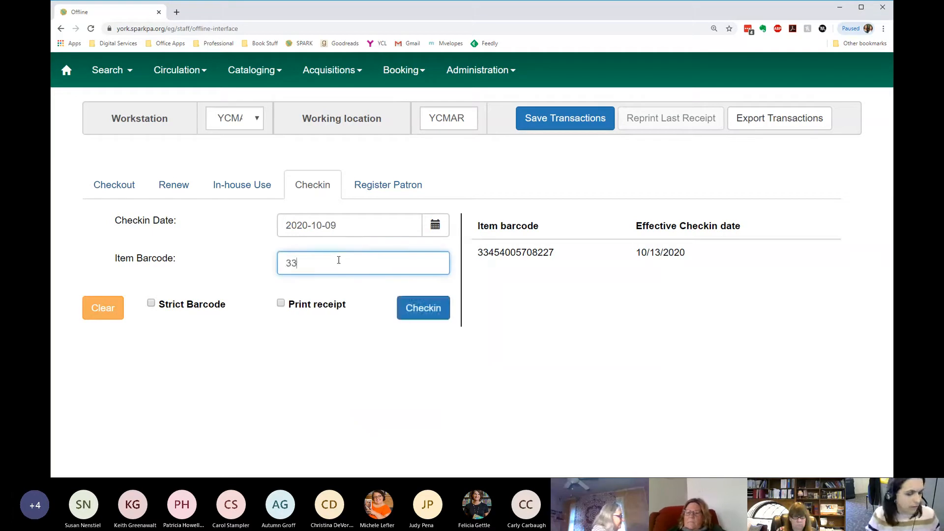
key(Return)
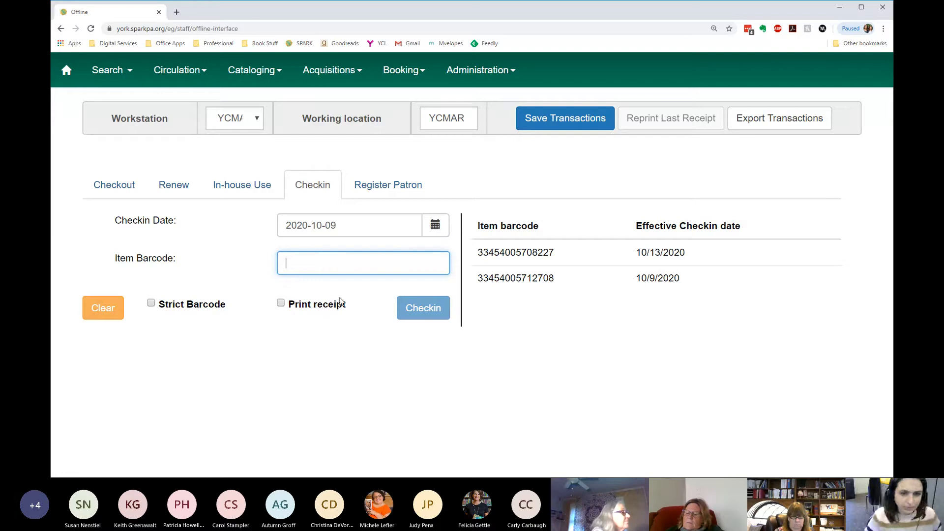
text(33454005737432)
key(Return)
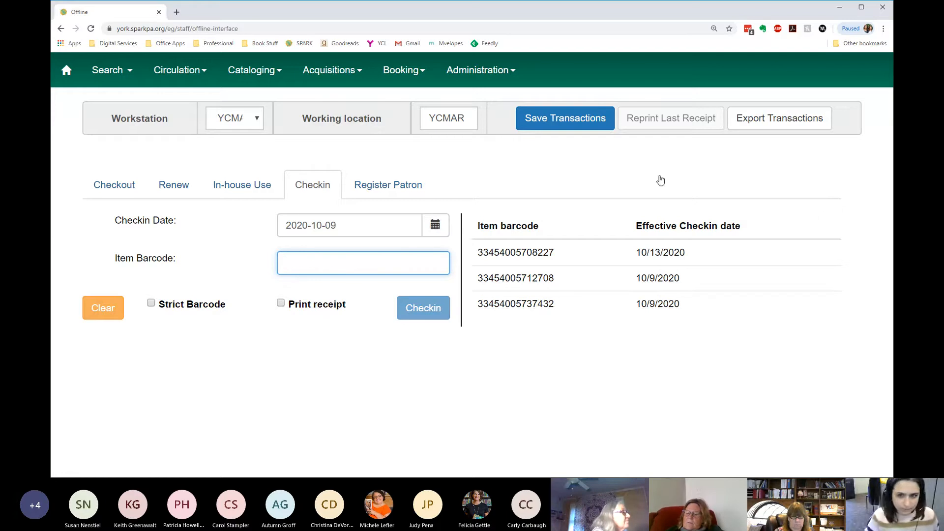
click(576, 125)
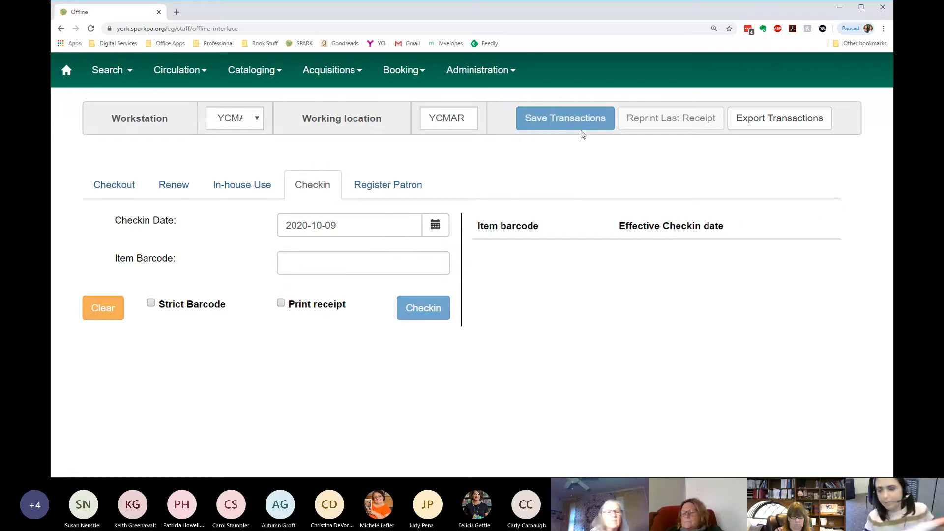
- Examine the Register Patron form, including its required barcode, user name, identification type, profile group and address fields
click(387, 186)
click(311, 185)
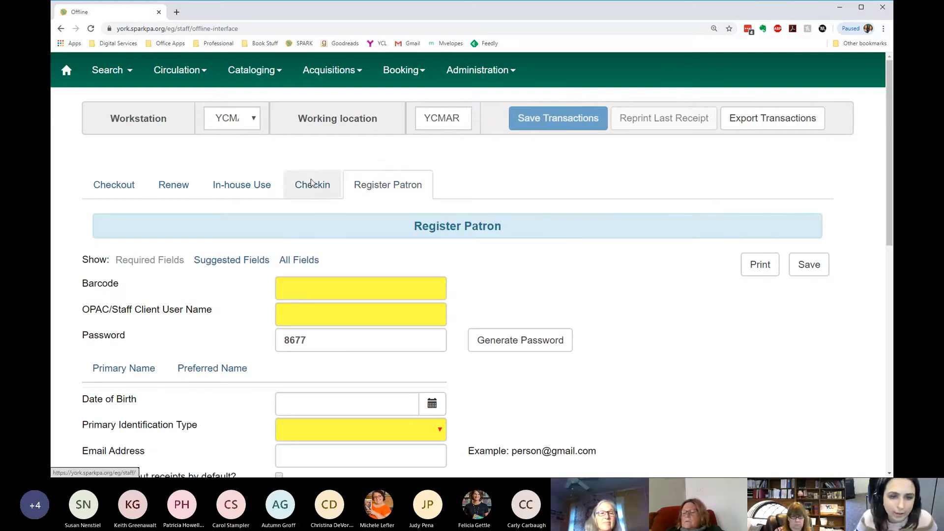
click(403, 190)
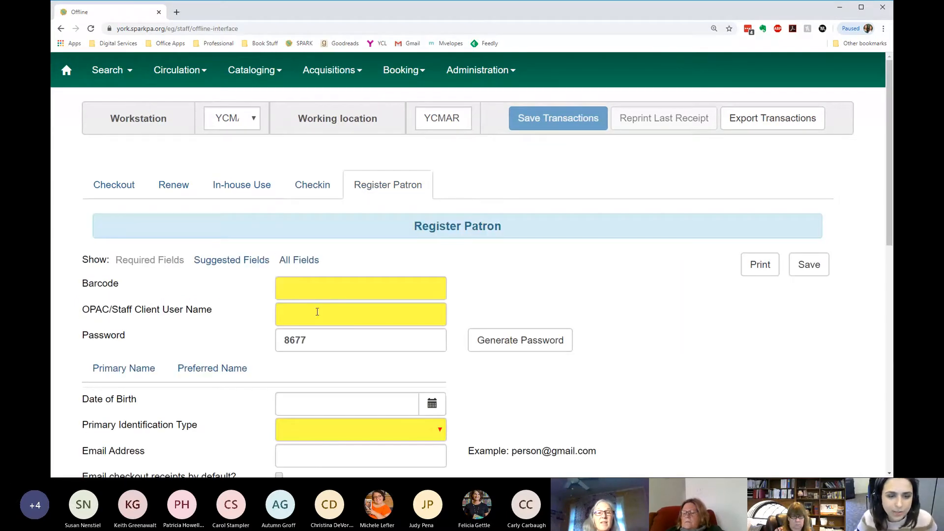
click(303, 288)
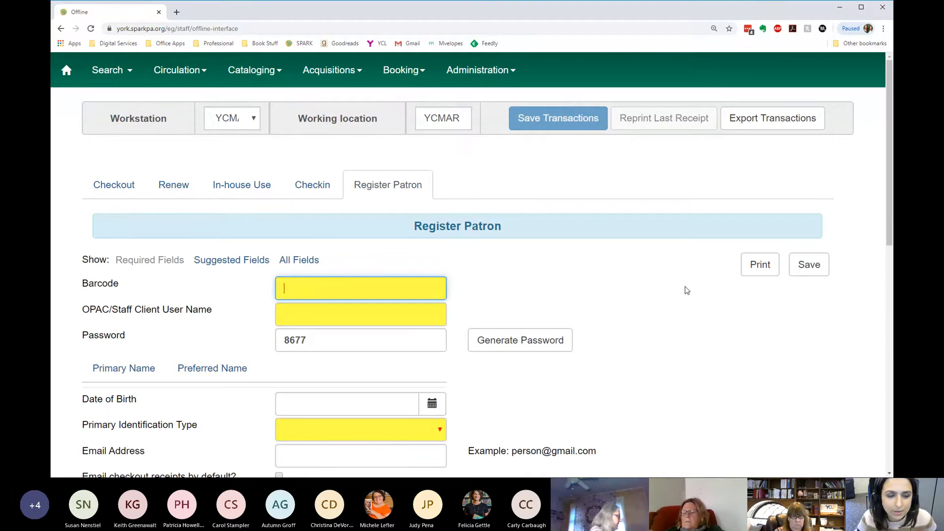
scroll(683, 287, down, 2)
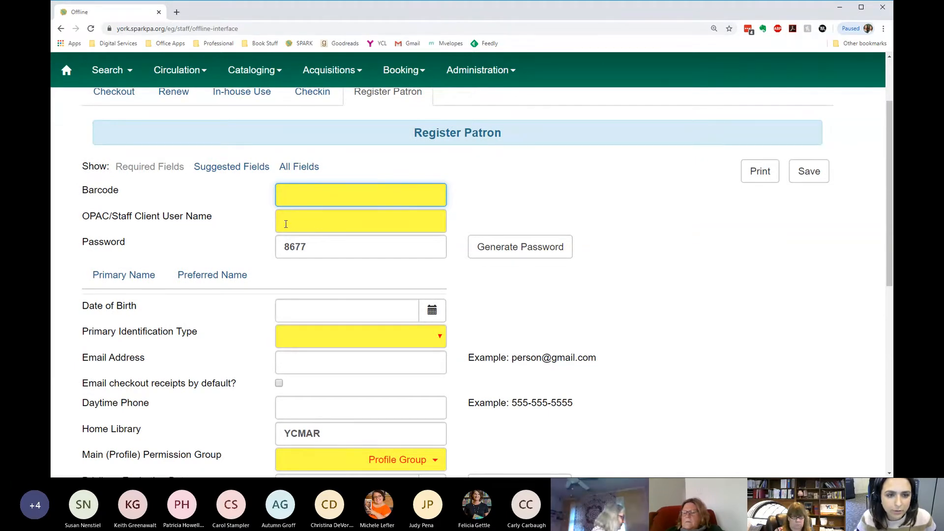
scroll(411, 331, down, 4)
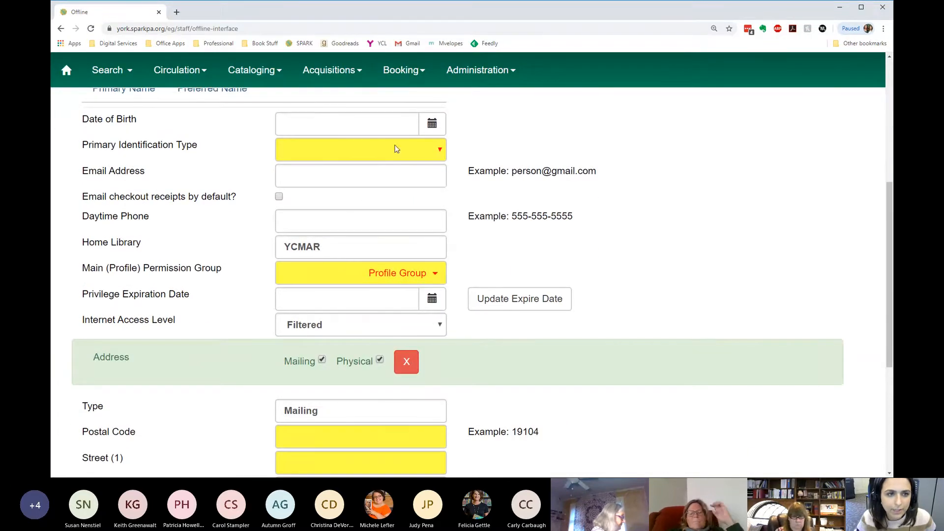
scroll(293, 278, down, 5)
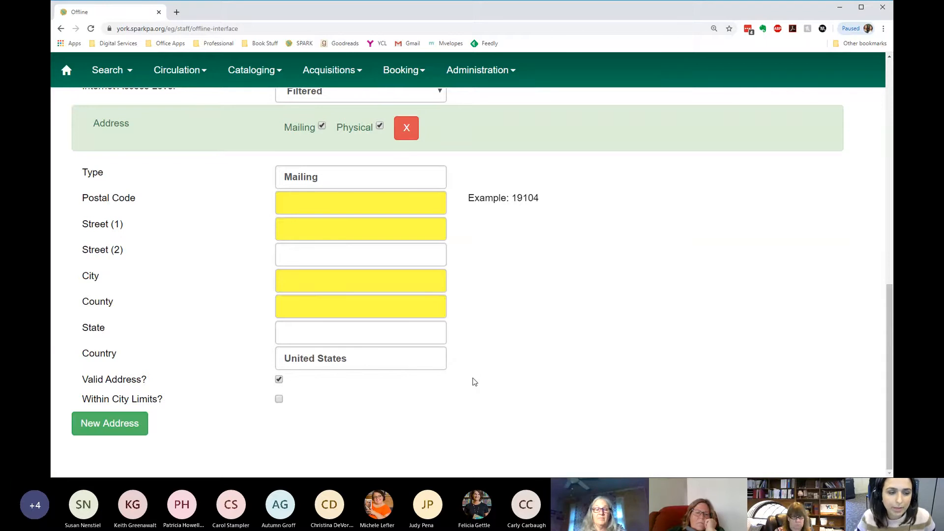
scroll(466, 379, up, 1)
scroll(459, 366, down, 1)
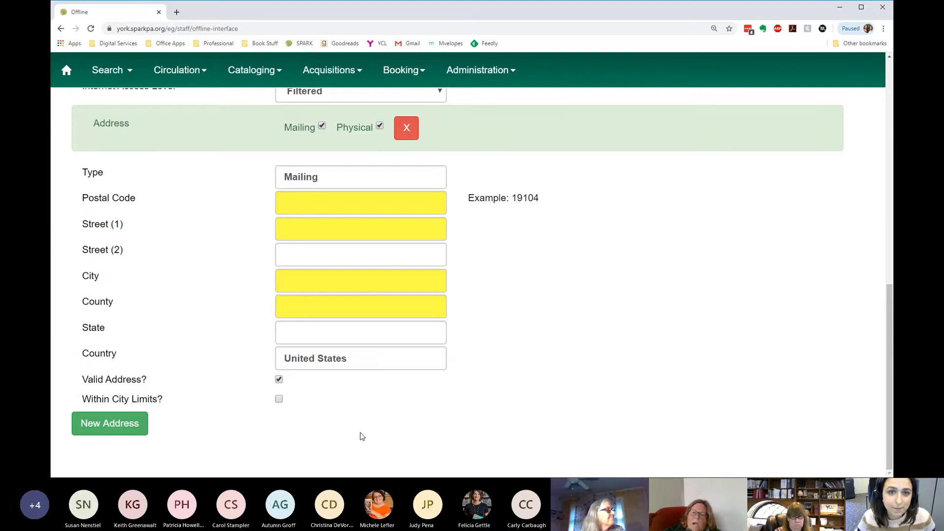
scroll(361, 436, up, 10)
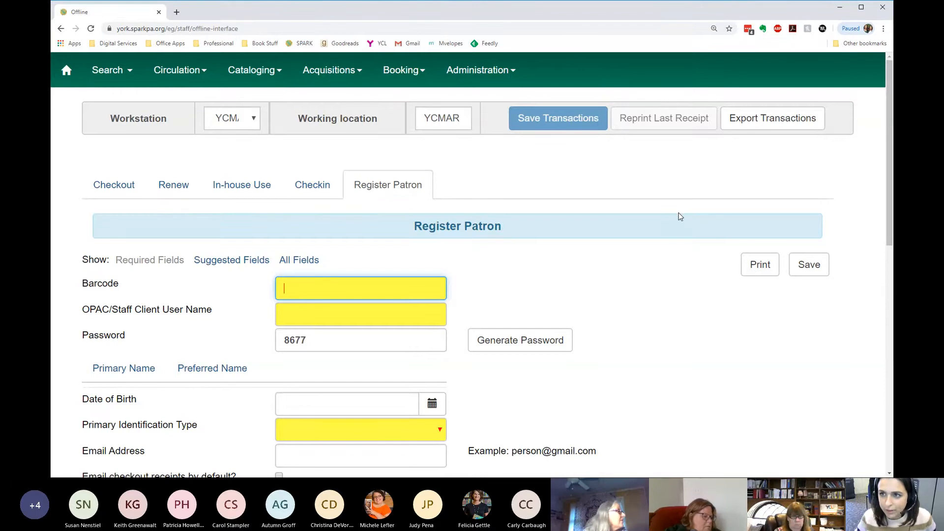
scroll(678, 215, down, 1)
scroll(680, 217, up, 1)
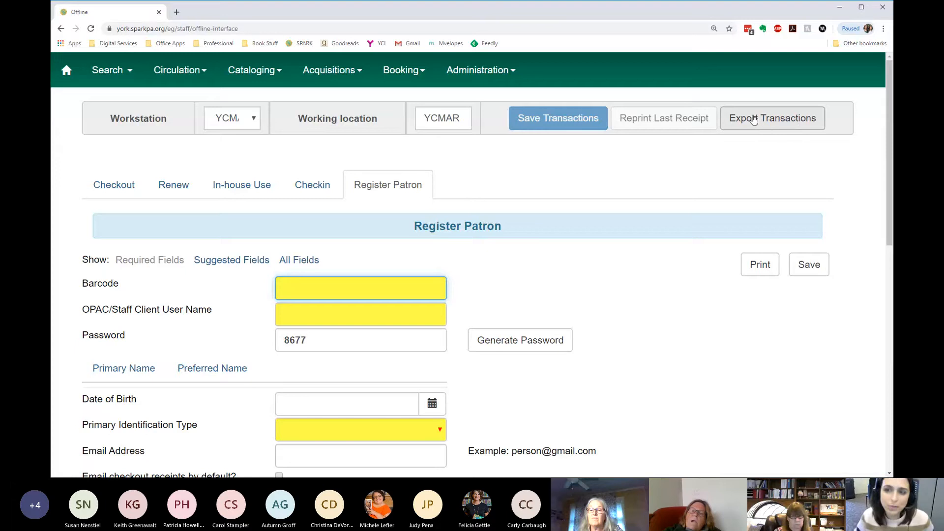
- Export the offline transactions to pending.xacts and show the downloaded file in its folder
click(754, 119)
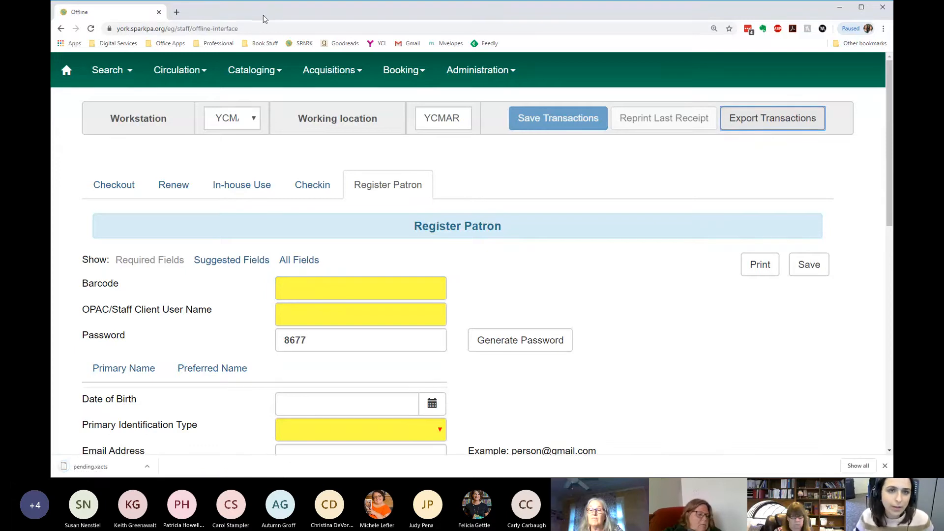
drag(266, 19, 274, 18)
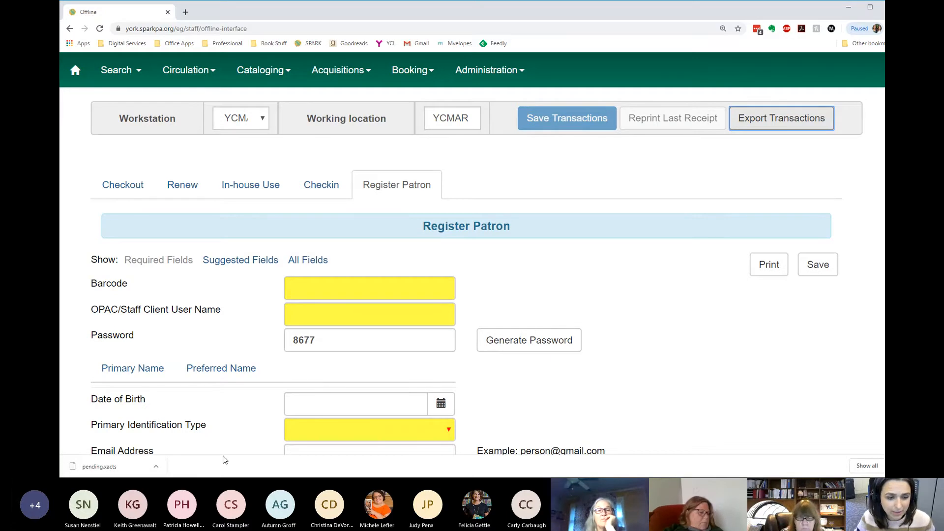
right_click(120, 471)
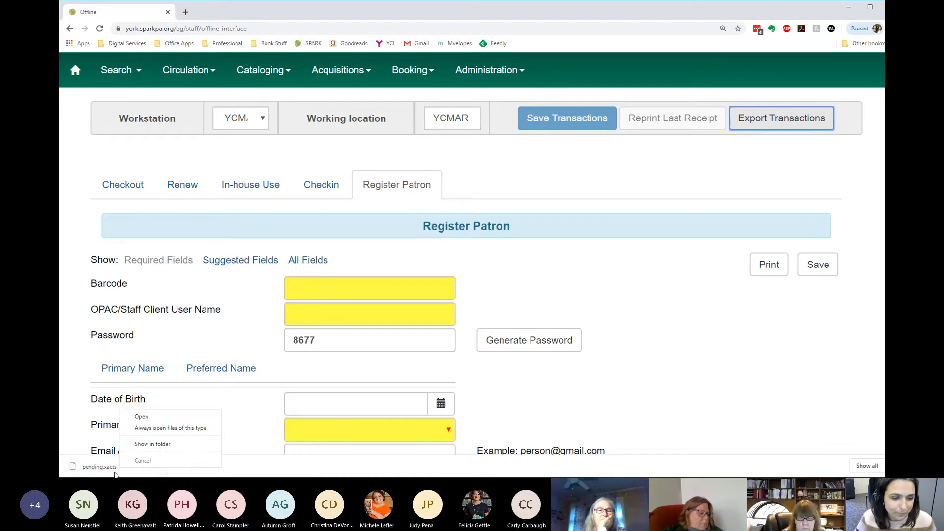
click(171, 444)
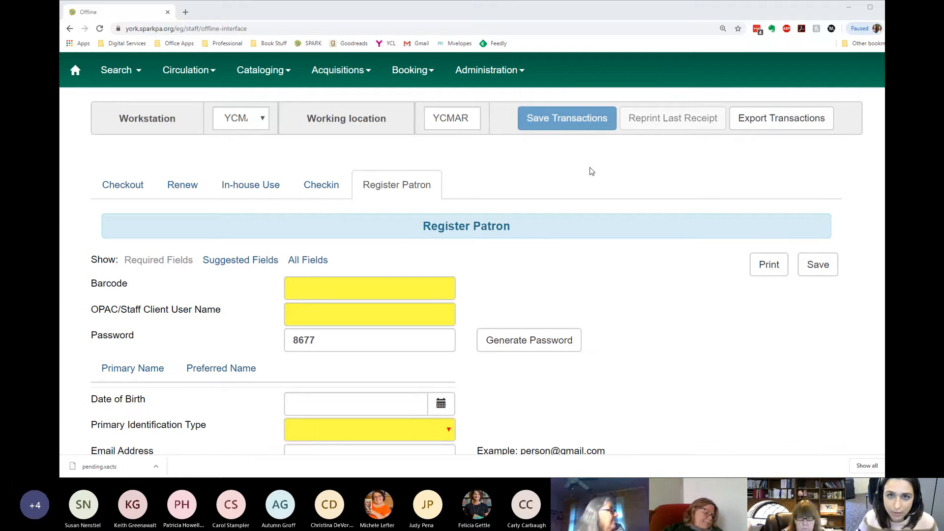
click(845, 63)
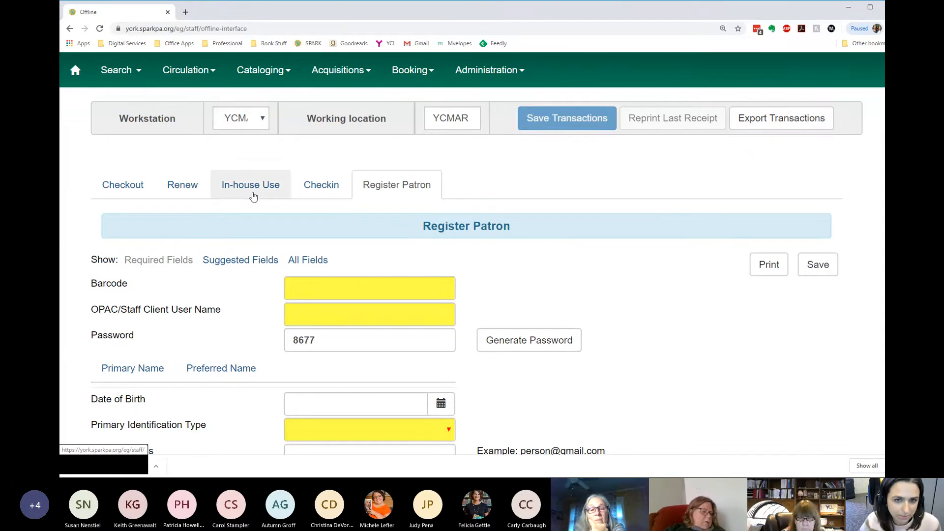
- Review the Register Patron and In-house Use forms again, ending on the Register Patron form
scroll(253, 197, down, 4)
scroll(253, 197, up, 4)
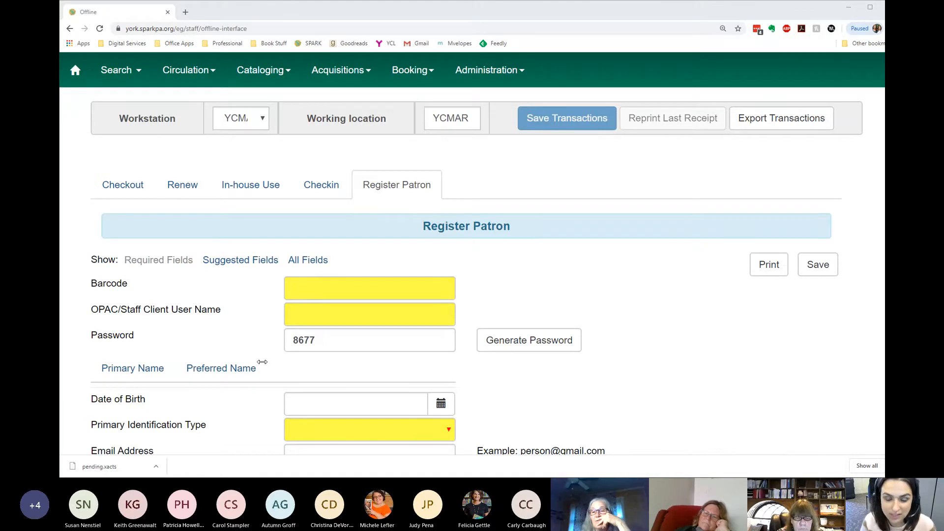
click(237, 189)
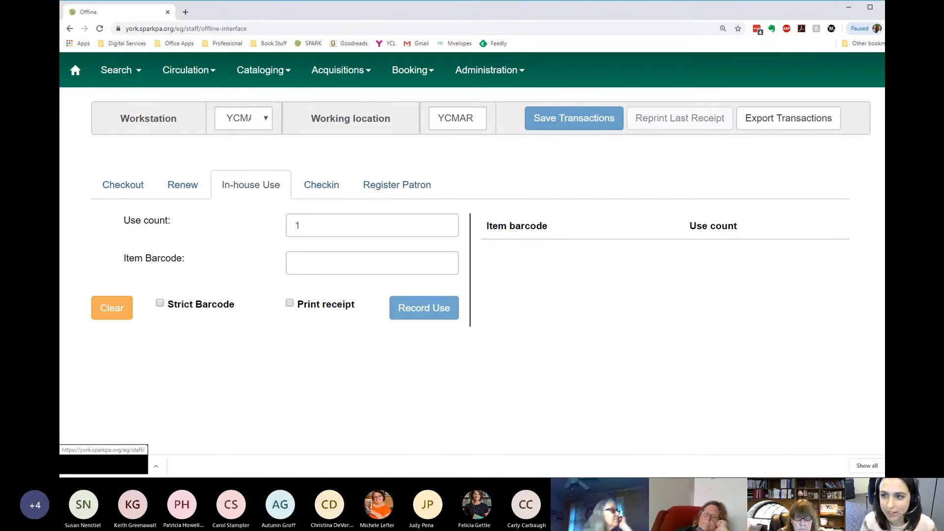
click(425, 189)
click(780, 118)
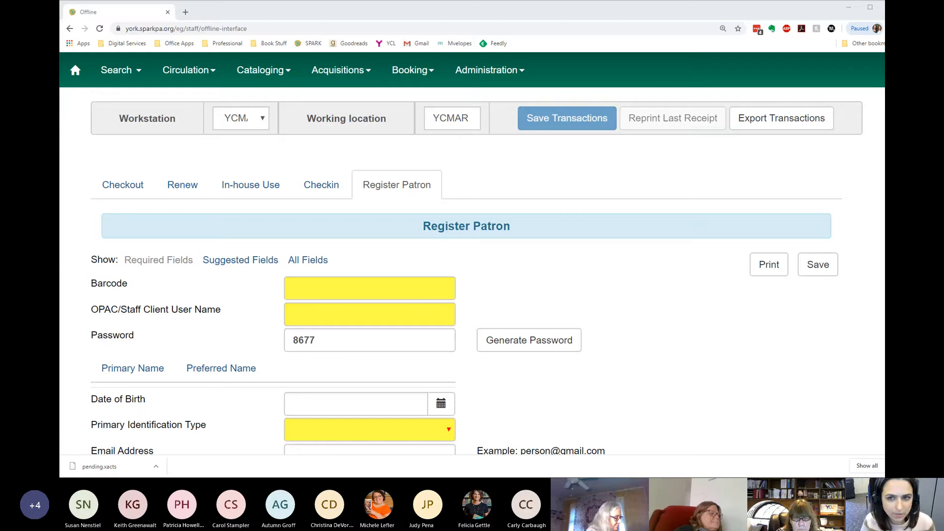
click(82, 427)
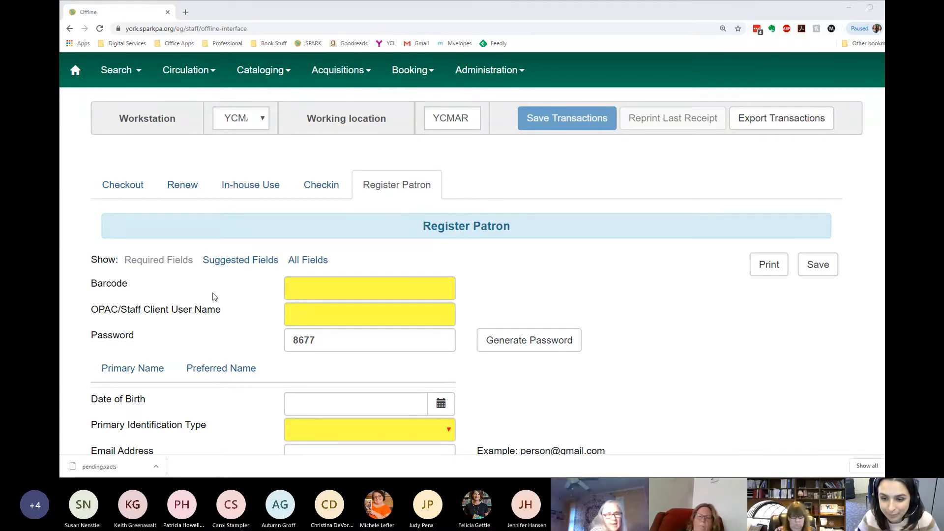
click(318, 184)
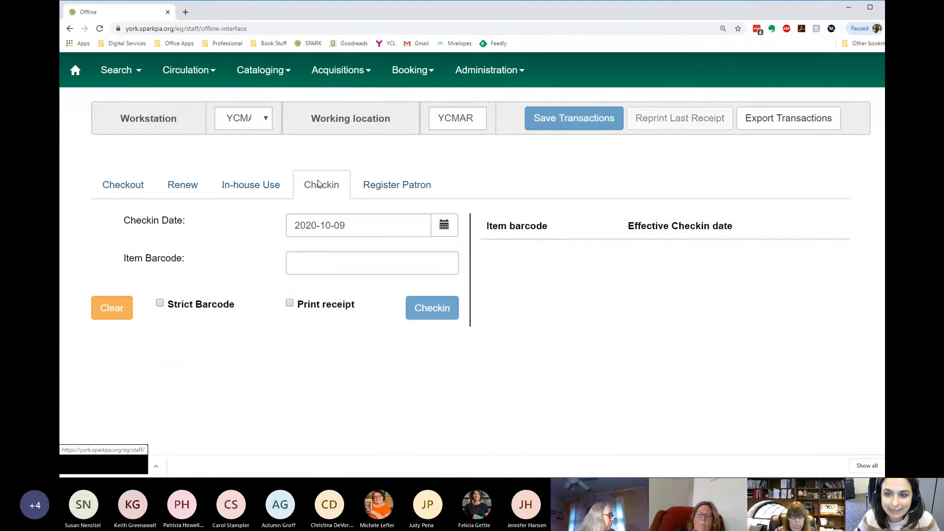
click(339, 263)
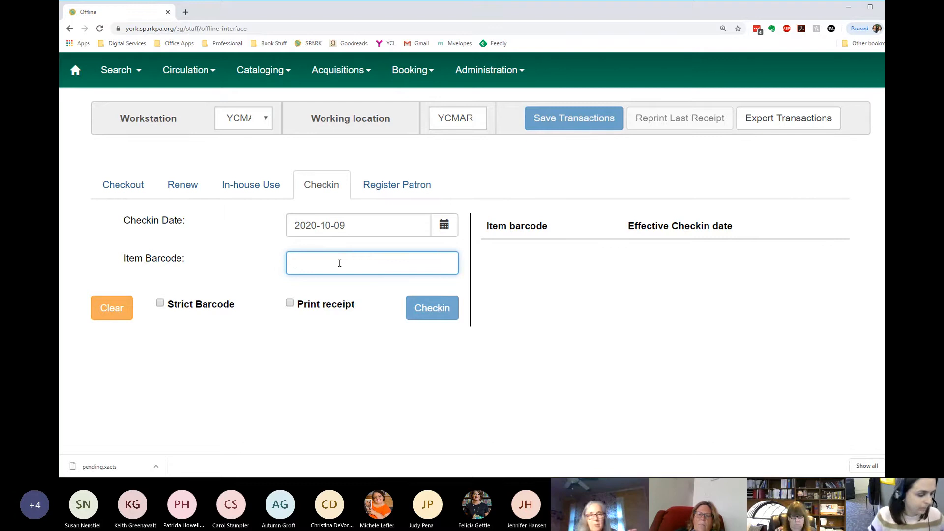
text(33454005737432)
key(Return)
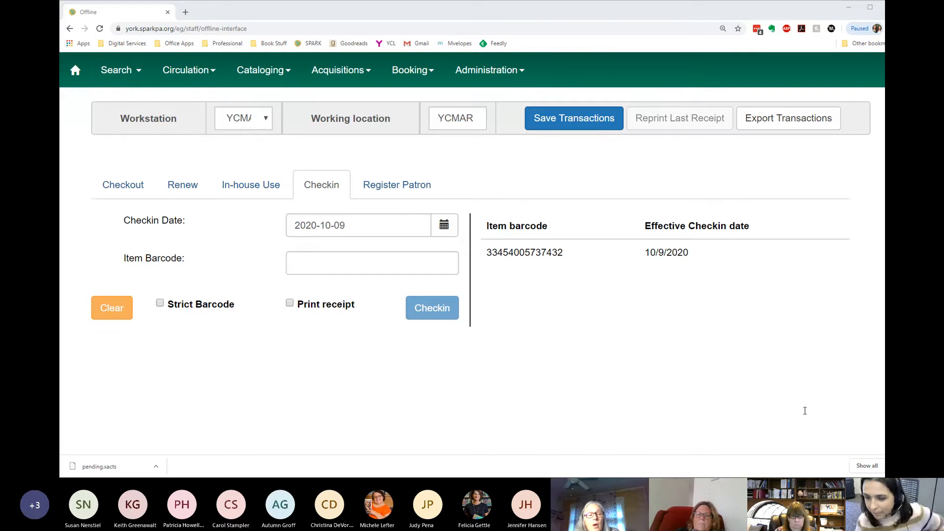
- Leave the offline interface for the staff home page, accepting that unsaved changes may be lost
click(229, 363)
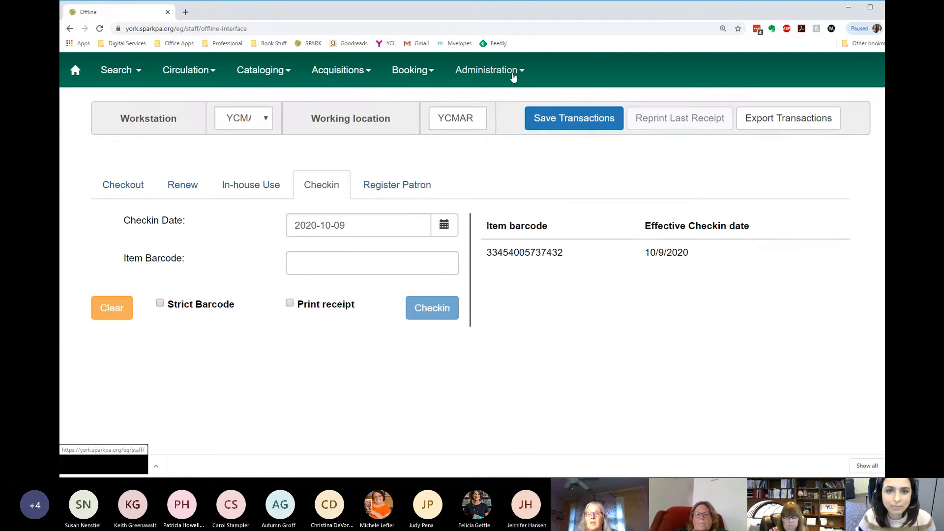
click(76, 70)
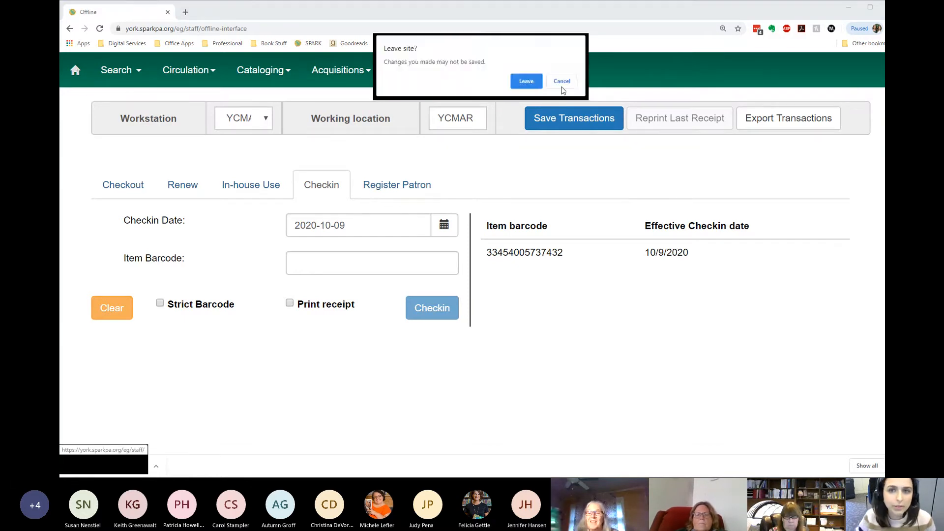
click(536, 81)
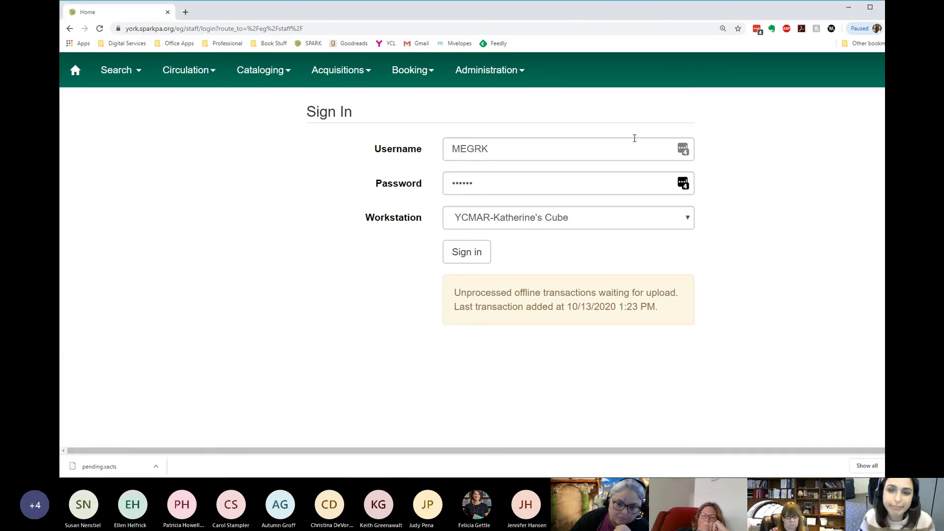
- Fill in the staff account's saved username and password, highlight the unprocessed offline transactions notice, and sign in at the YCMAR workstation
click(683, 149)
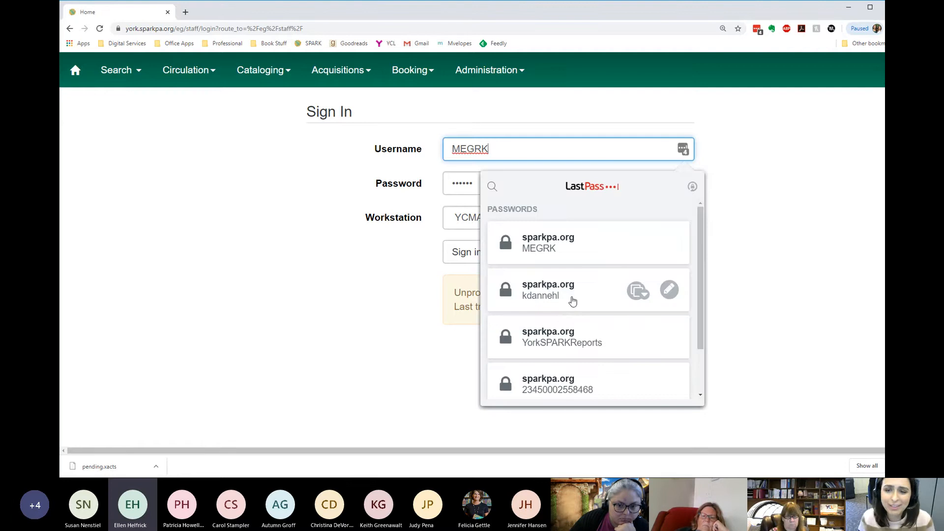
click(564, 305)
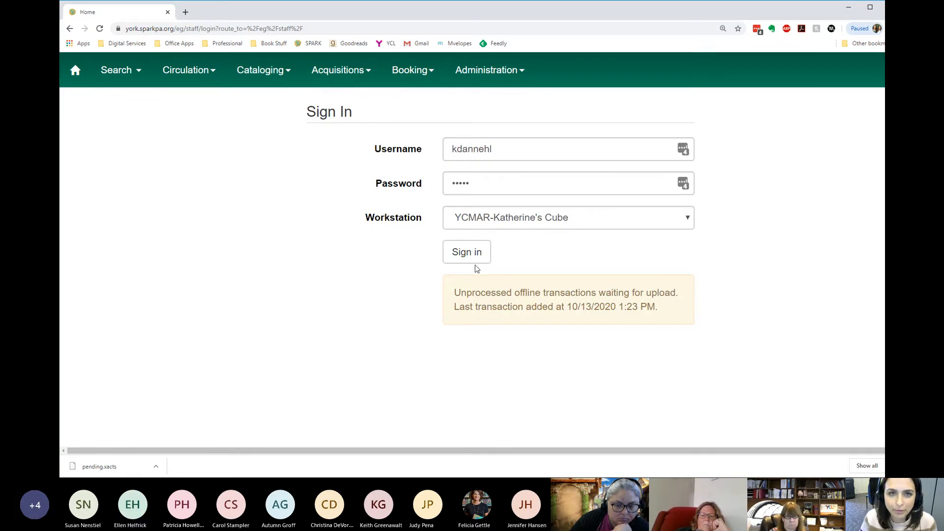
drag(441, 294, 494, 279)
click(682, 314)
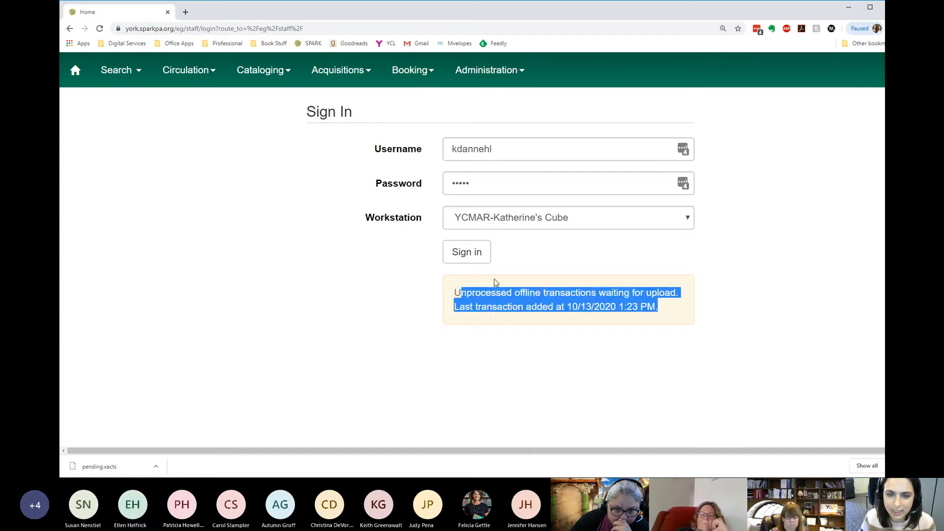
click(492, 277)
click(474, 254)
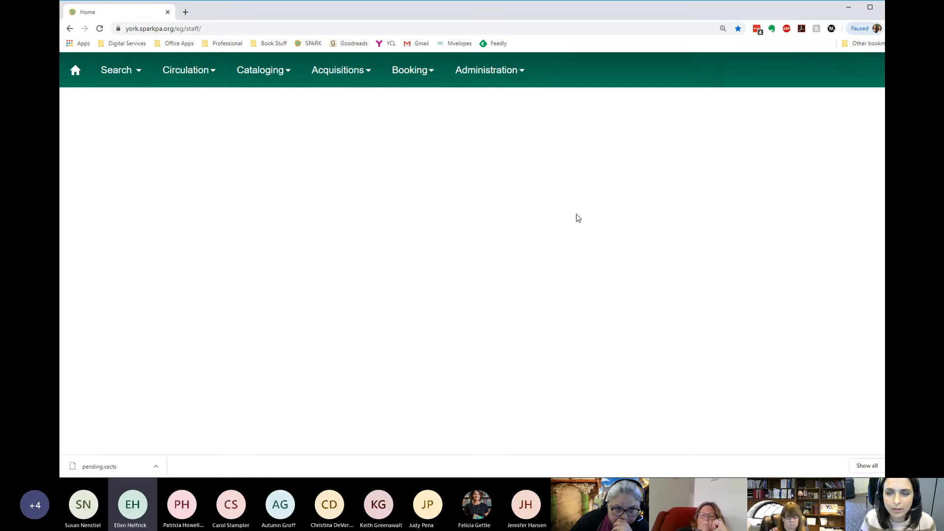
- Create an offline session described as "Practice #3 10-13-2020" in Offline Circulation's session management
click(176, 72)
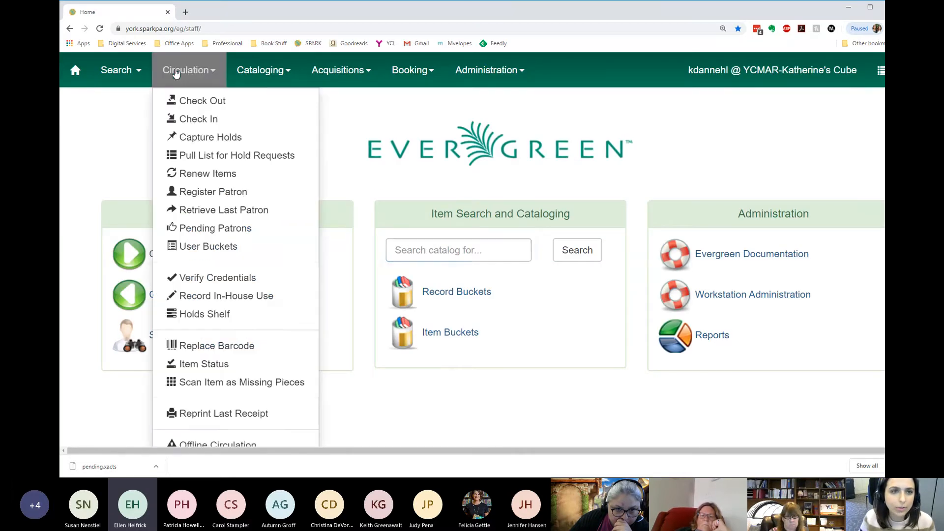
click(218, 447)
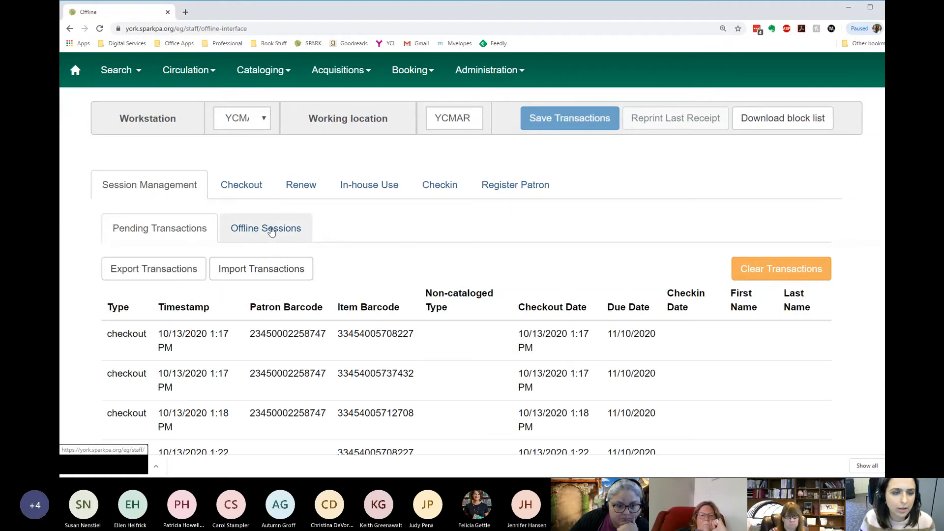
click(271, 232)
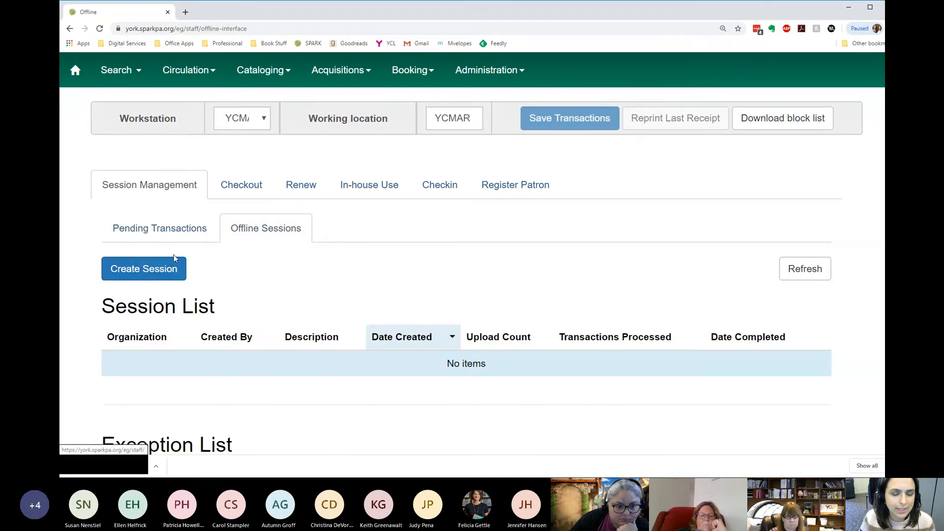
click(156, 268)
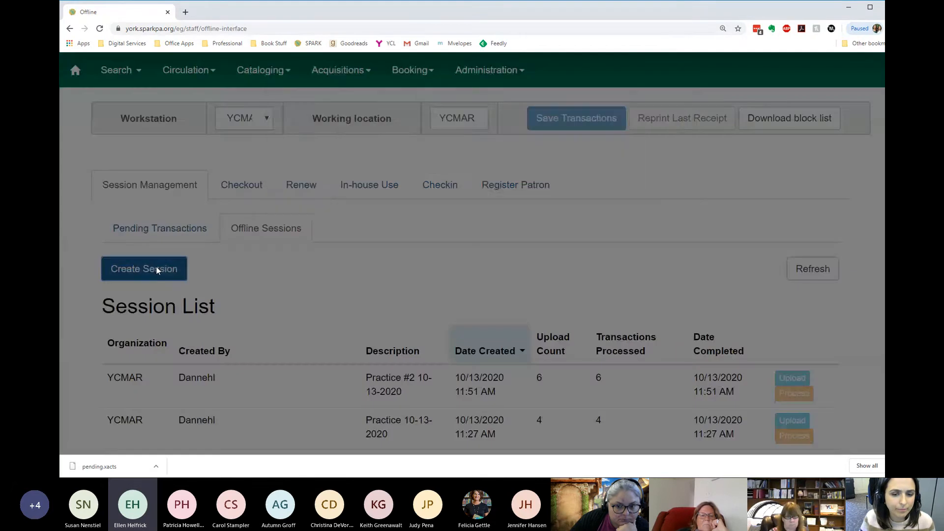
text(Pract)
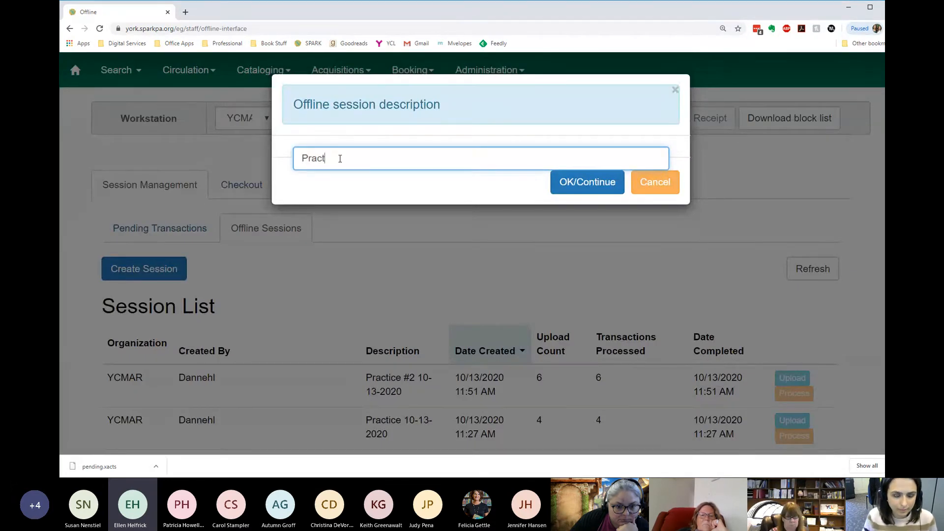
text(ice)
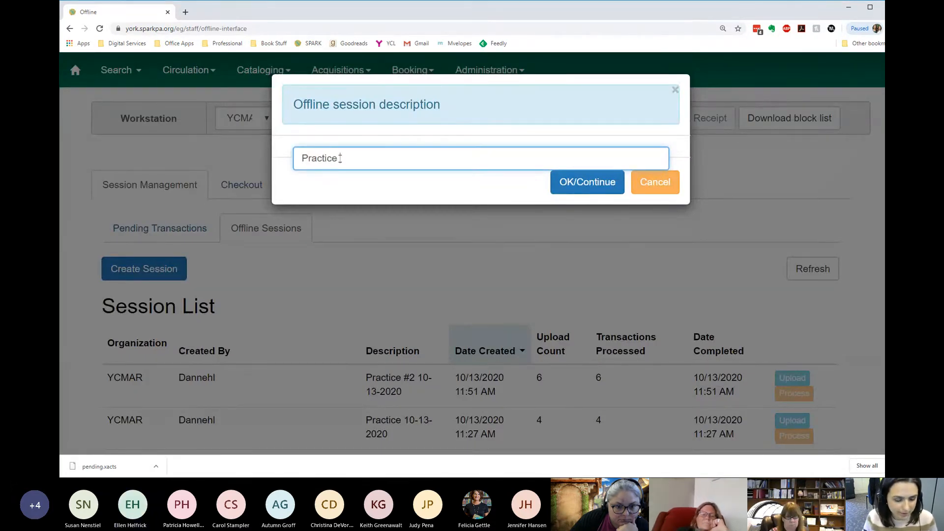
text( #3 10-13-2020)
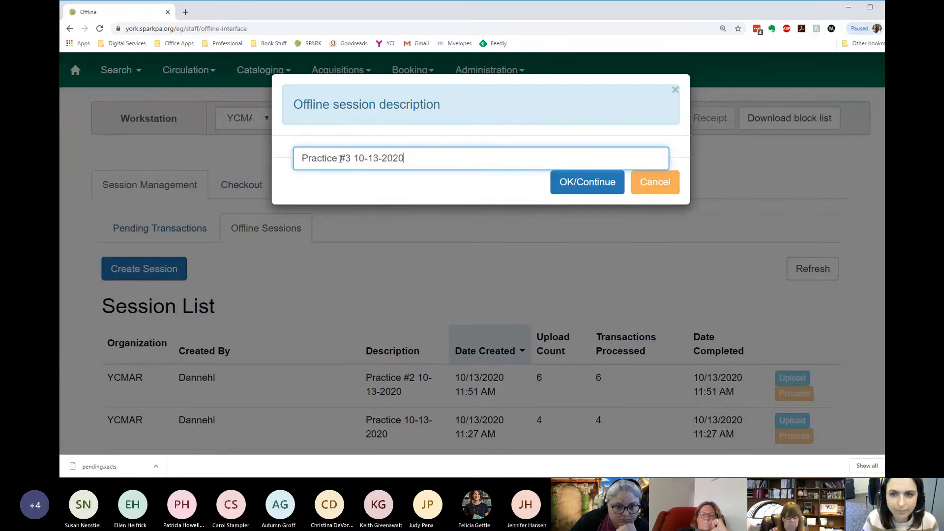
click(588, 182)
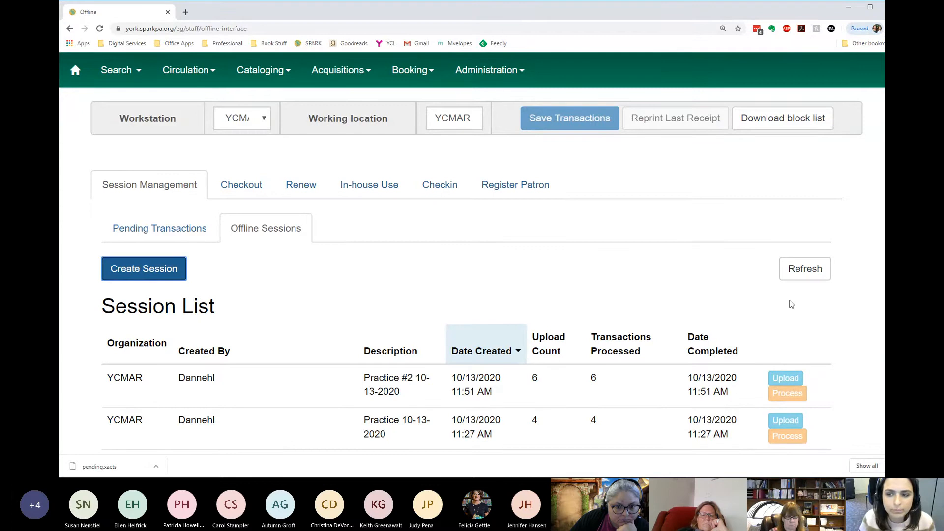
- Refresh the session list and upload the pending transactions to the Practice #3 10-13-2020 session
click(812, 272)
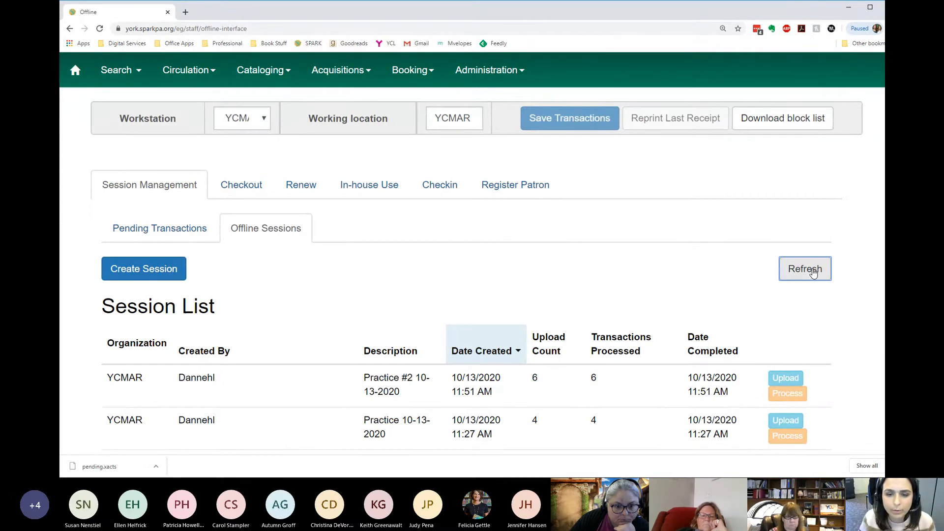
click(648, 388)
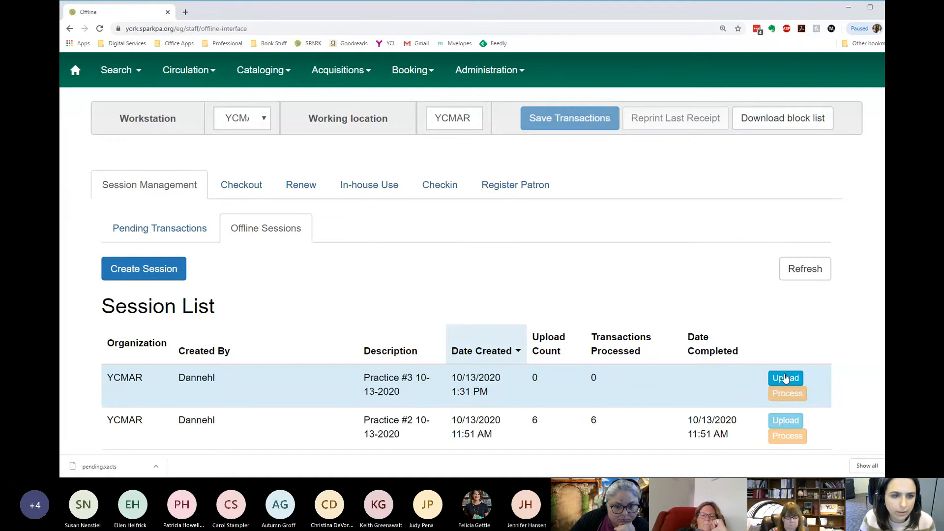
click(785, 377)
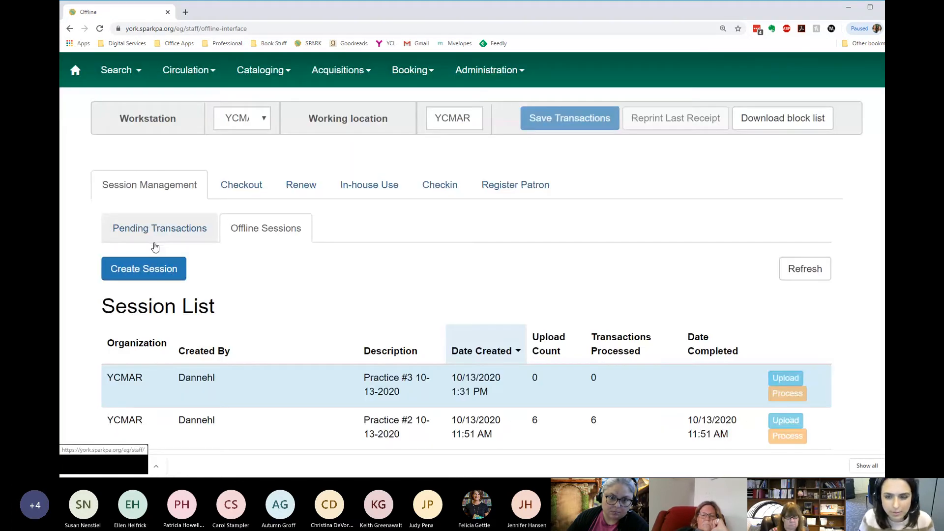
- Import the exported offline transactions file from the Downloads folder into the pending transactions
click(163, 235)
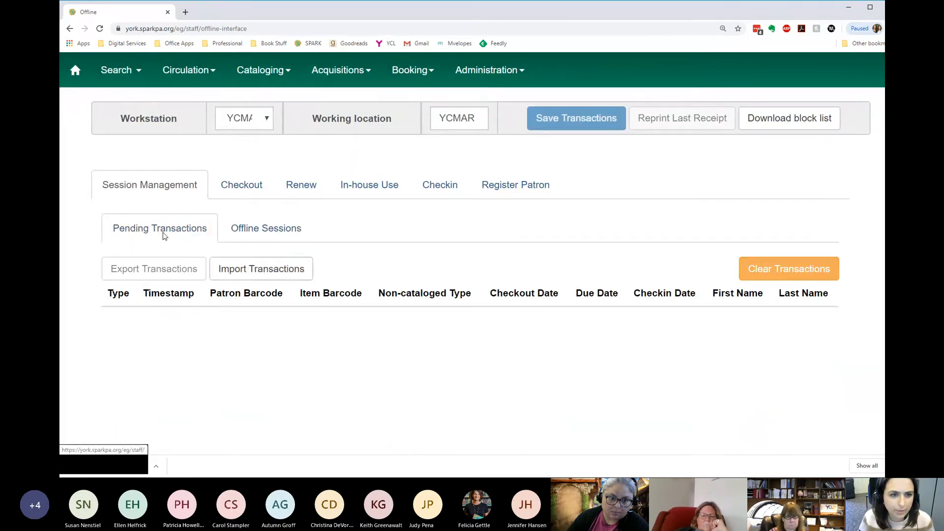
click(270, 276)
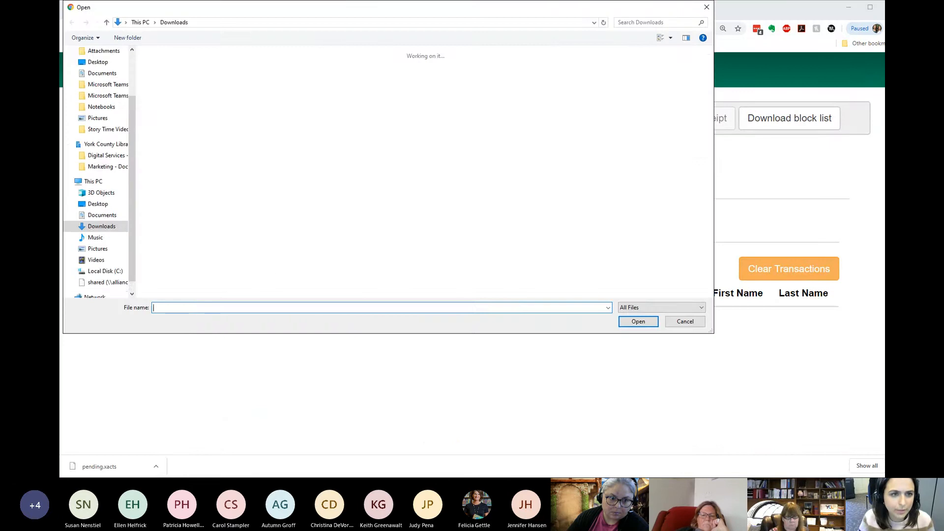
click(213, 71)
double_click(212, 72)
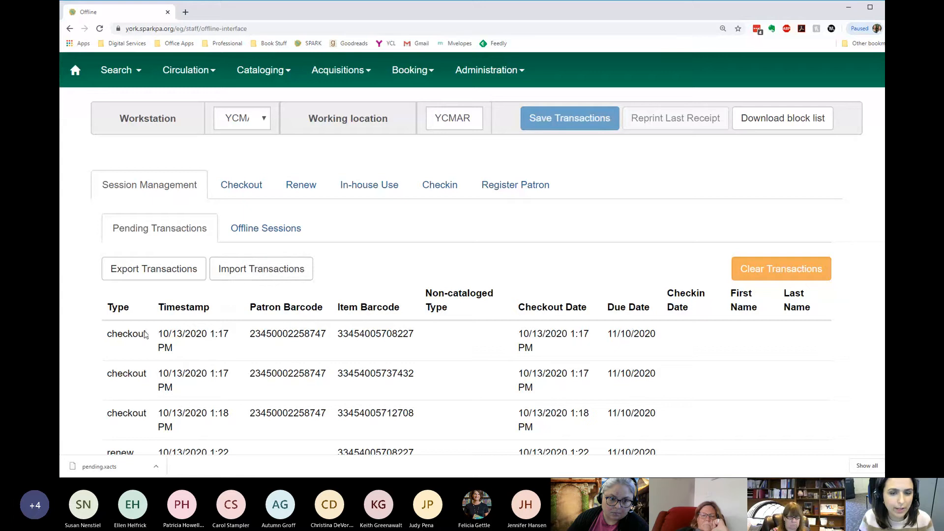
- Review the imported pending transactions, comparing their types, timestamps, item barcodes, due dates and checkin dates
scroll(231, 347, down, 3)
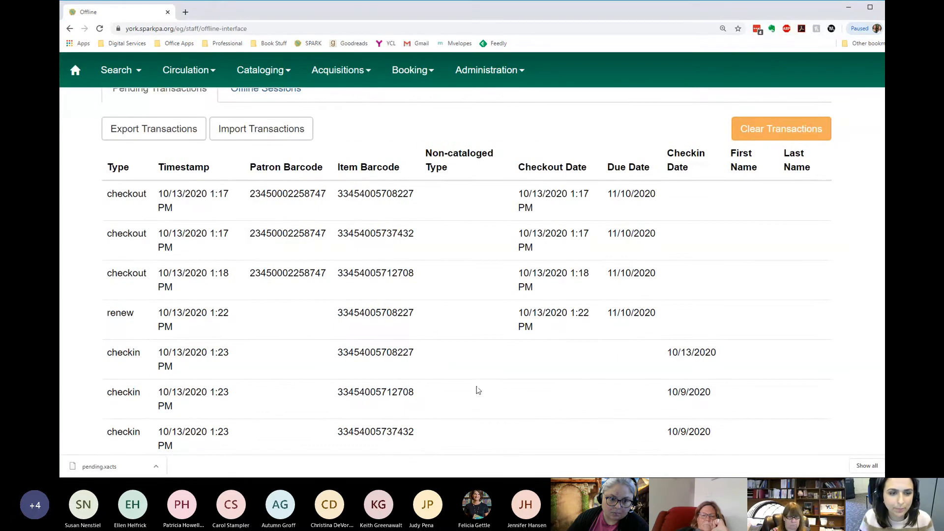
scroll(478, 390, down, 2)
scroll(477, 390, up, 3)
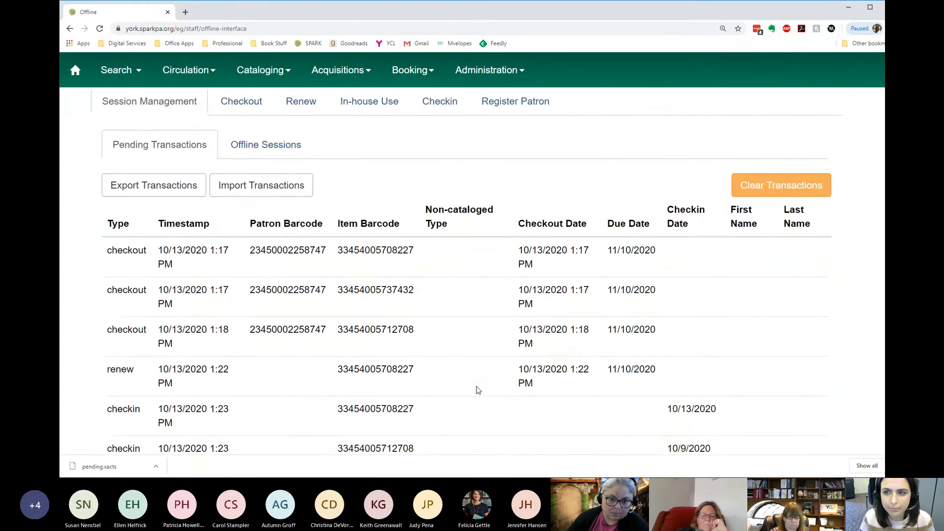
scroll(478, 390, down, 3)
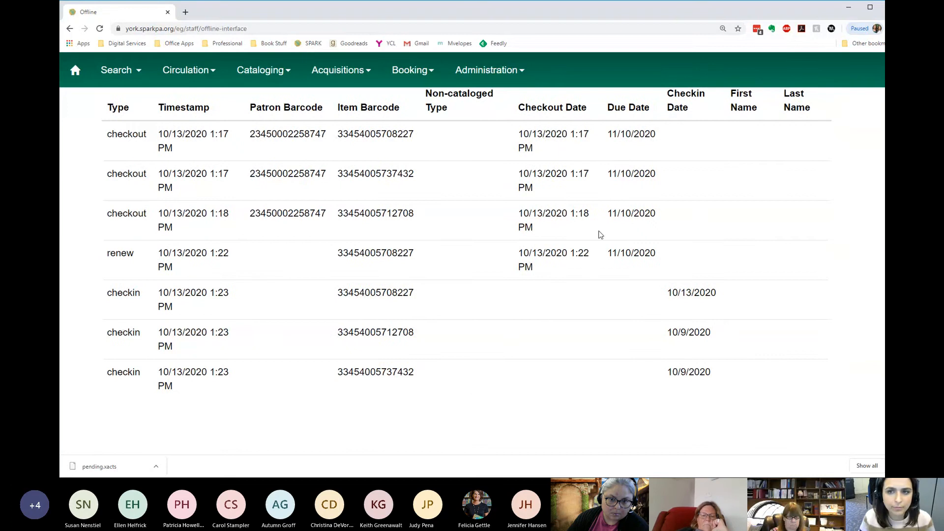
scroll(364, 212, up, 4)
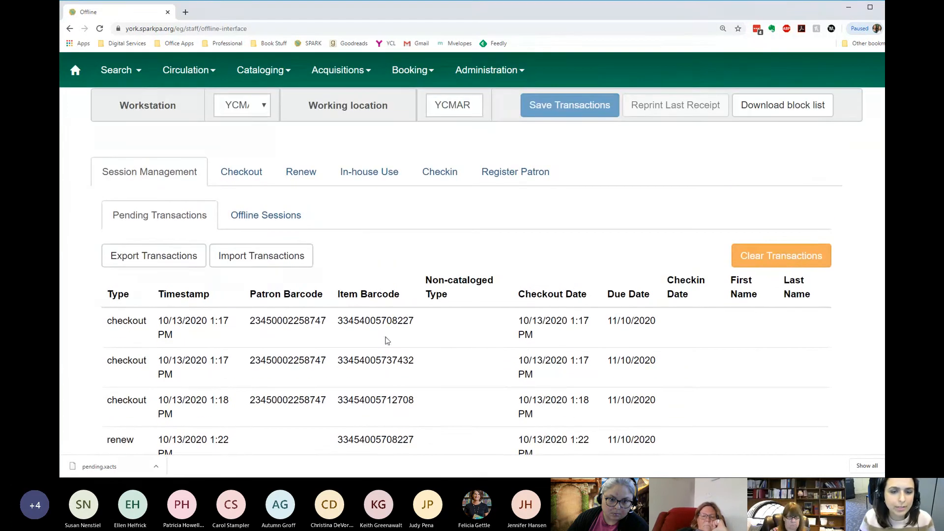
scroll(387, 341, down, 1)
scroll(387, 340, down, 3)
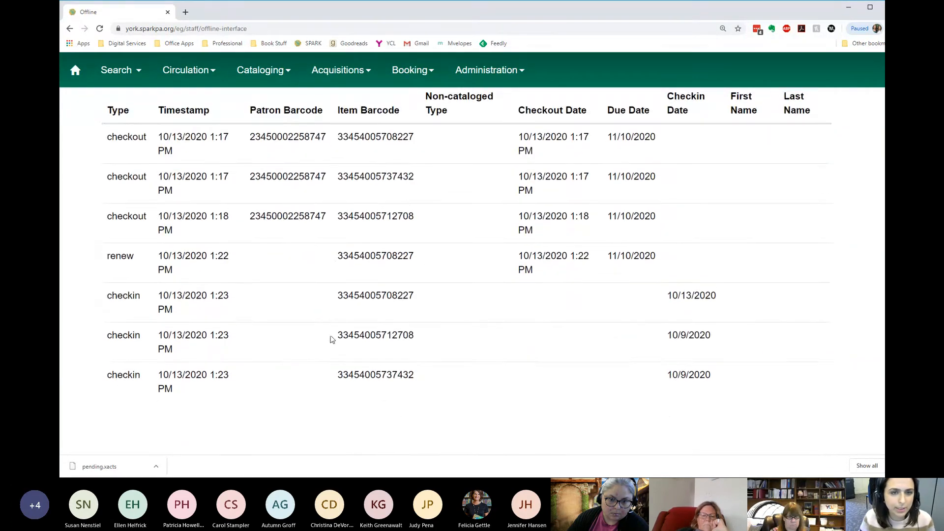
scroll(307, 307, up, 5)
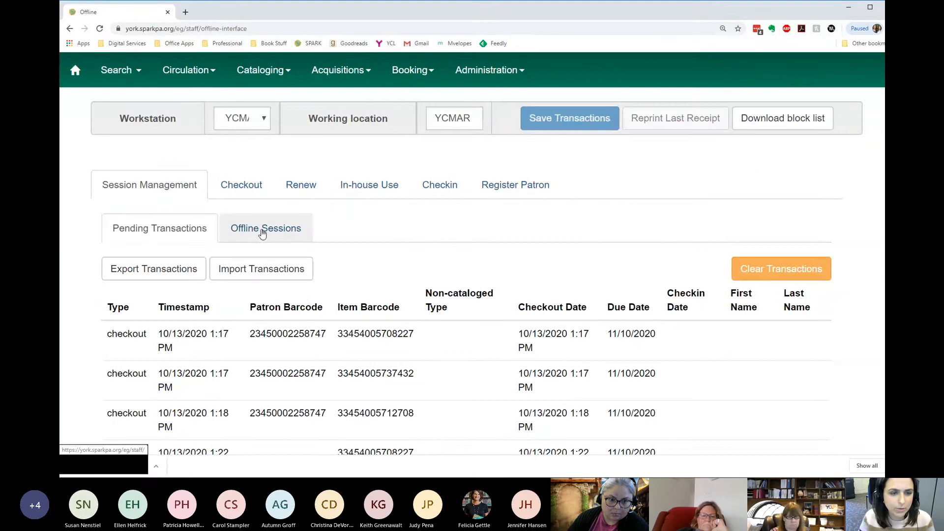
- Process the Practice #3 10-13-2020 offline session and refresh the session list until its processing status updates
click(290, 232)
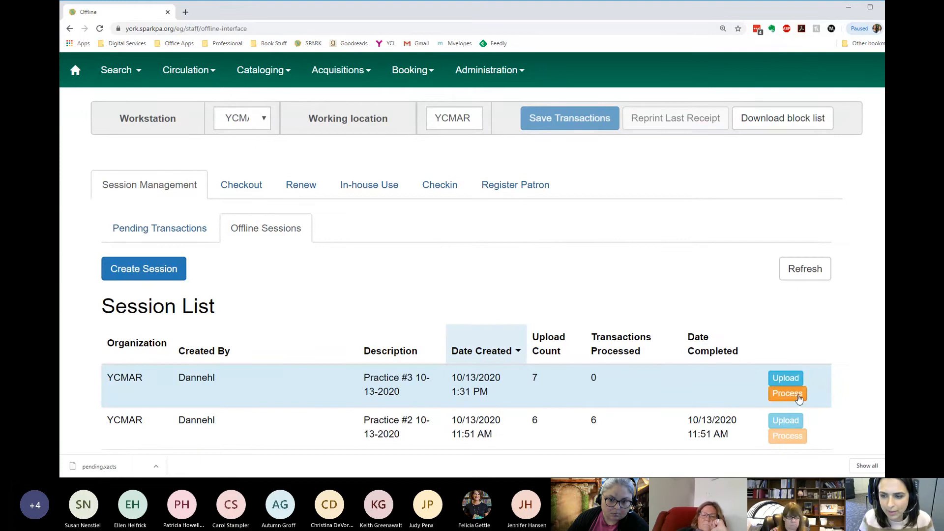
click(793, 398)
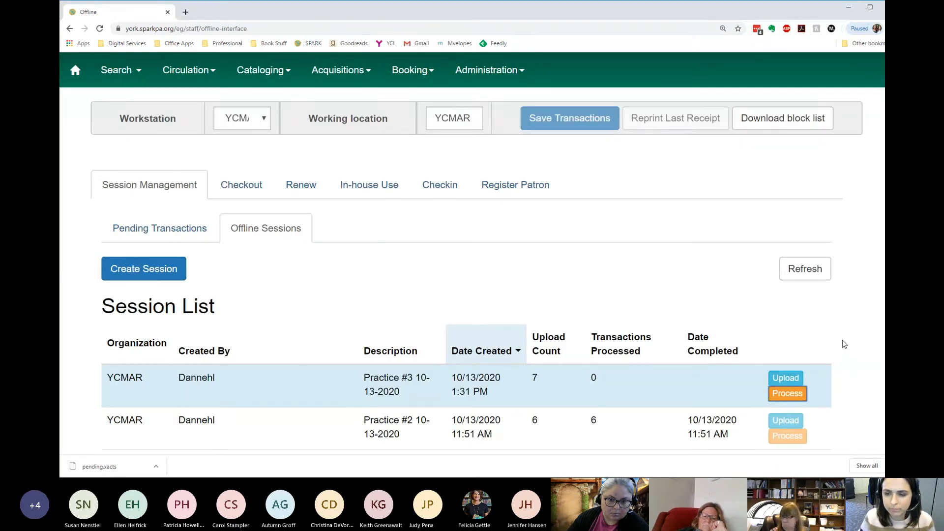
scroll(840, 341, down, 3)
click(810, 130)
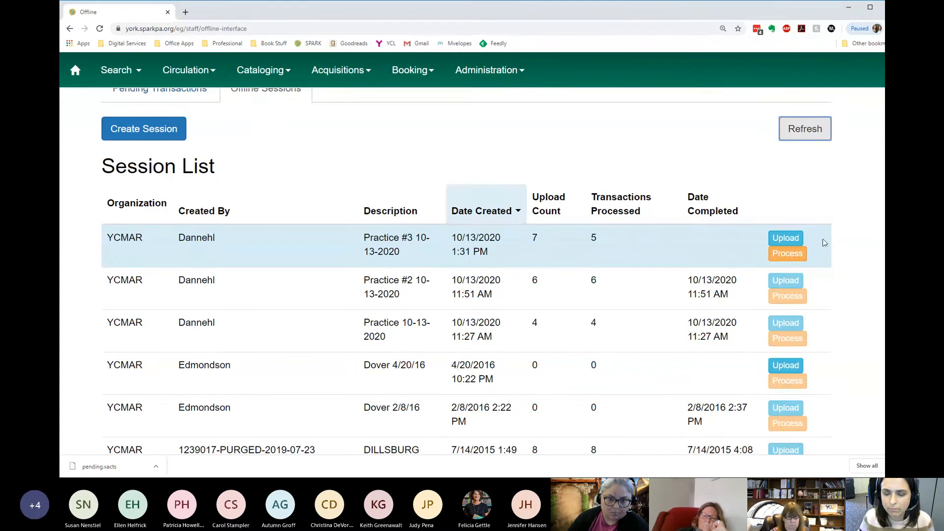
click(806, 129)
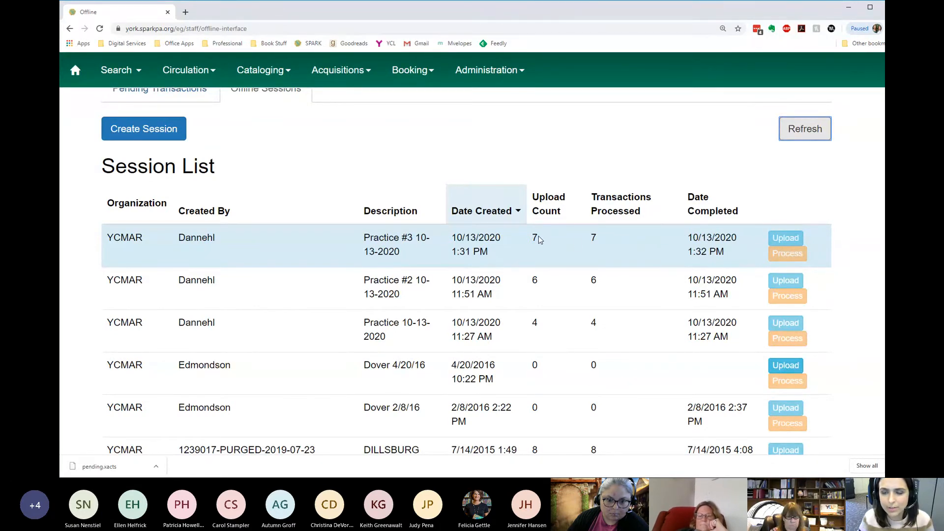
- Examine the session list's upload and processed counts, and check the Exception List for problem transactions
scroll(588, 246, down, 2)
scroll(669, 225, up, 1)
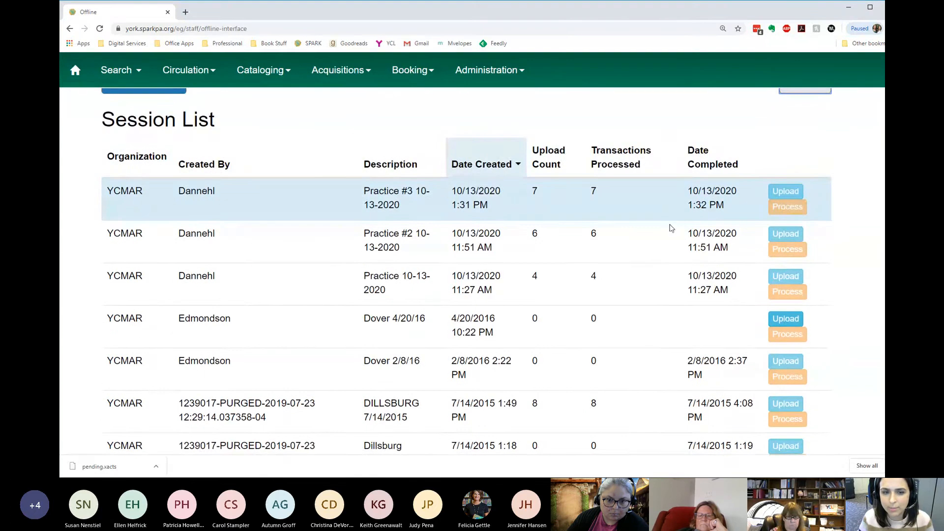
scroll(456, 305, down, 6)
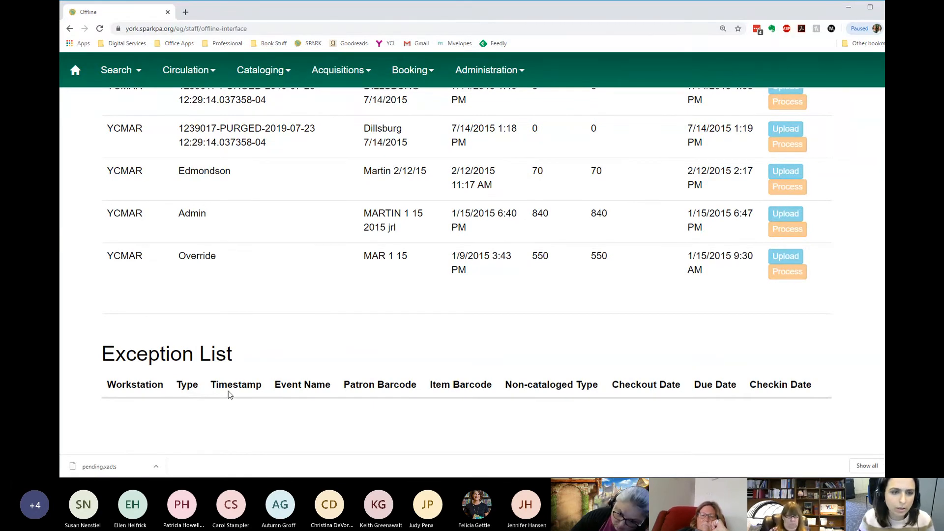
scroll(141, 402, up, 10)
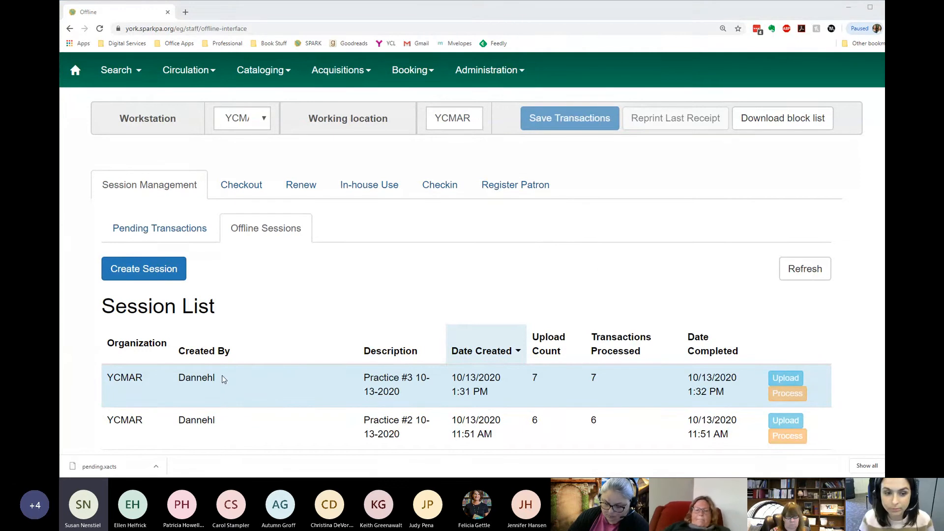
click(247, 293)
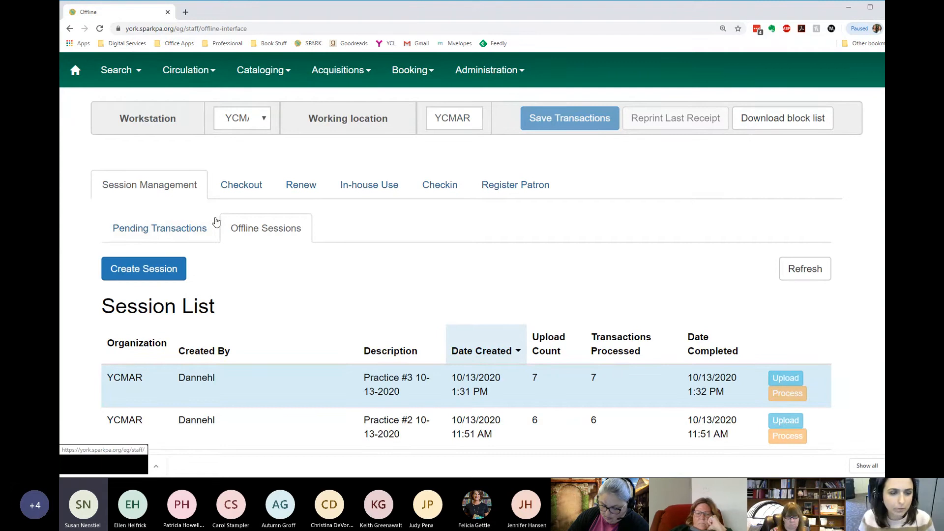
- Look through the pending transactions again, from the checkouts to the renewals and checkins
click(196, 238)
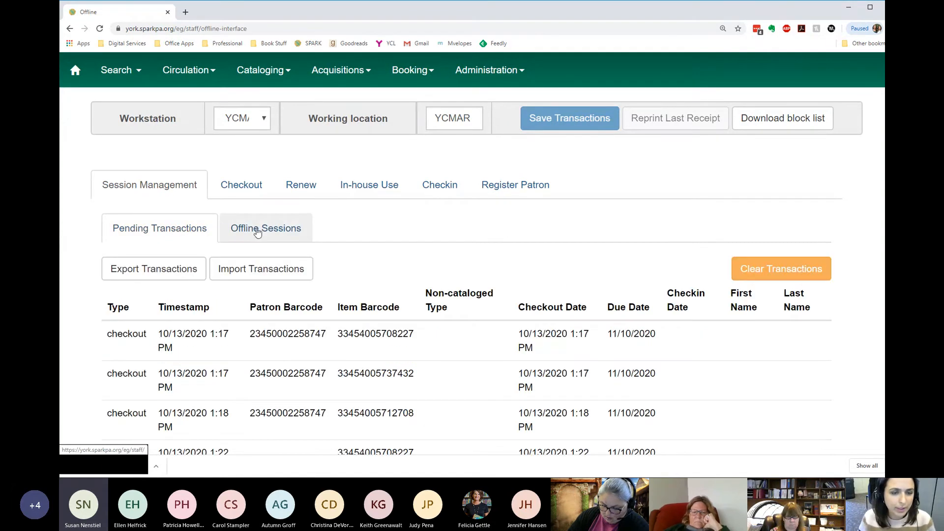
click(173, 273)
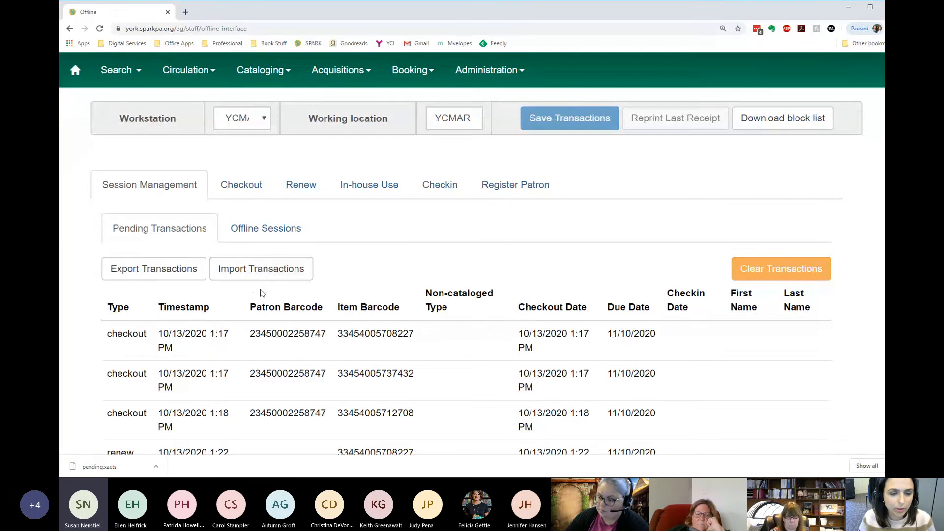
scroll(262, 275, down, 4)
scroll(268, 292, up, 3)
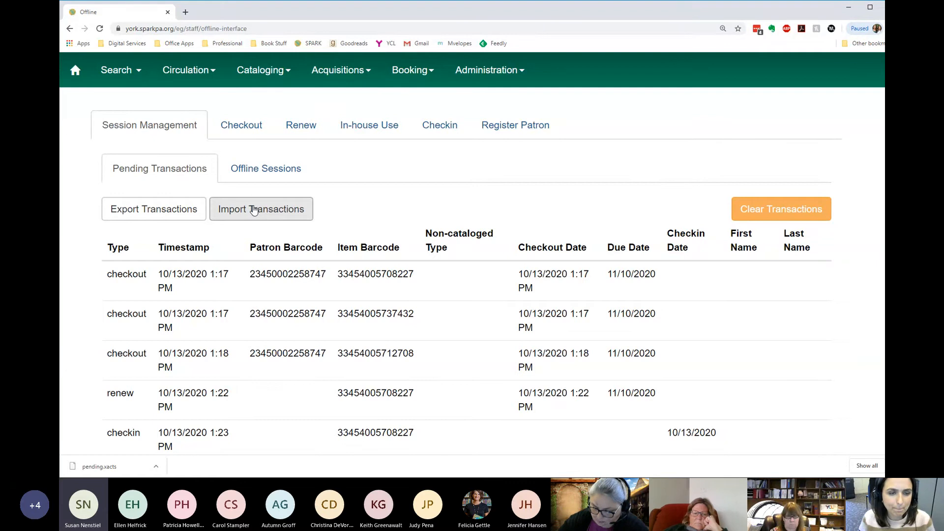
- Examine the offline session list, comparing the recent practice sessions with the older ones by description, upload count and completion date
click(268, 168)
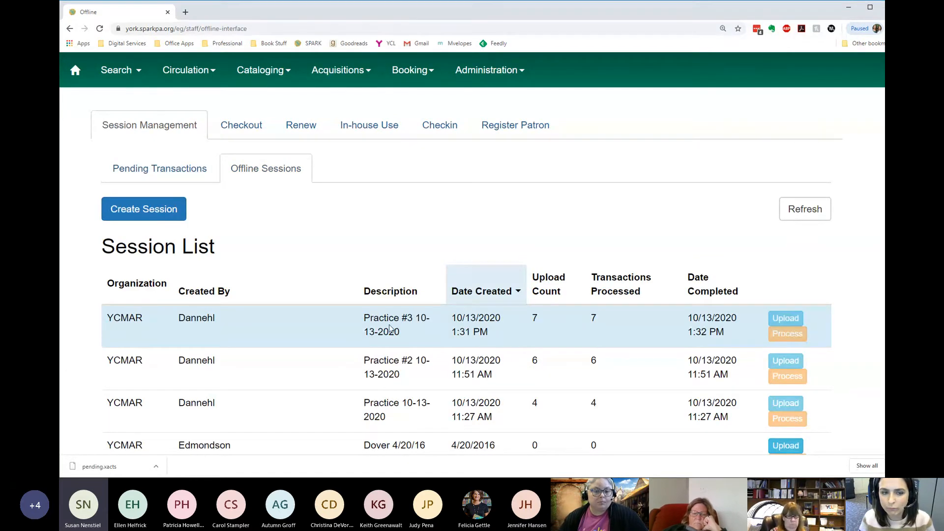
scroll(385, 328, down, 3)
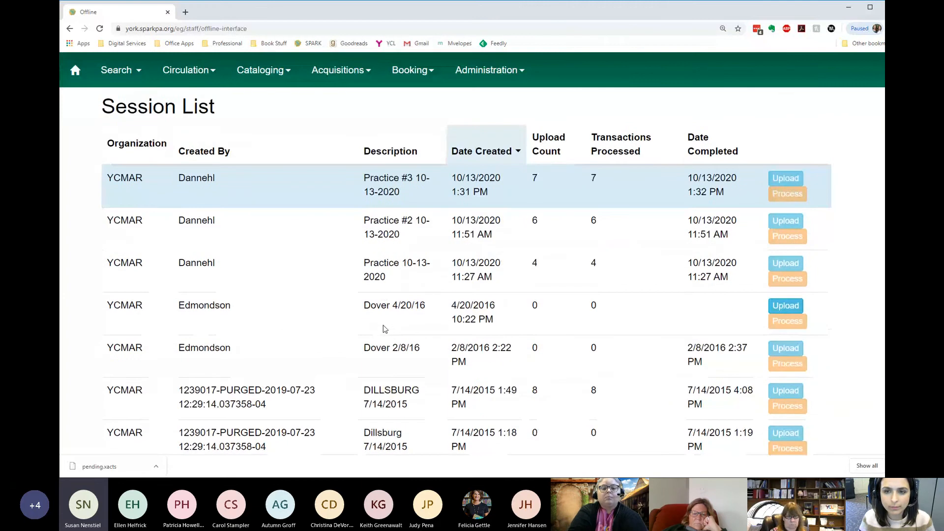
scroll(382, 326, up, 3)
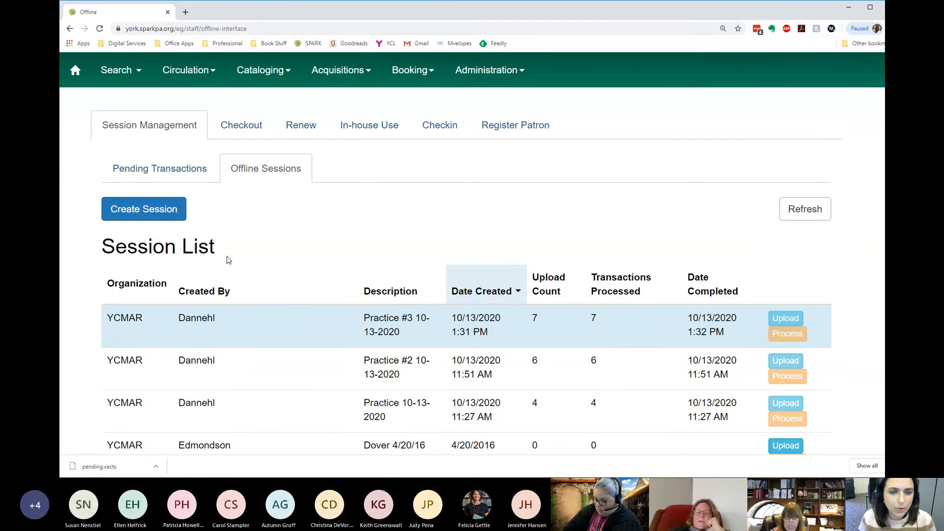
scroll(227, 259, down, 2)
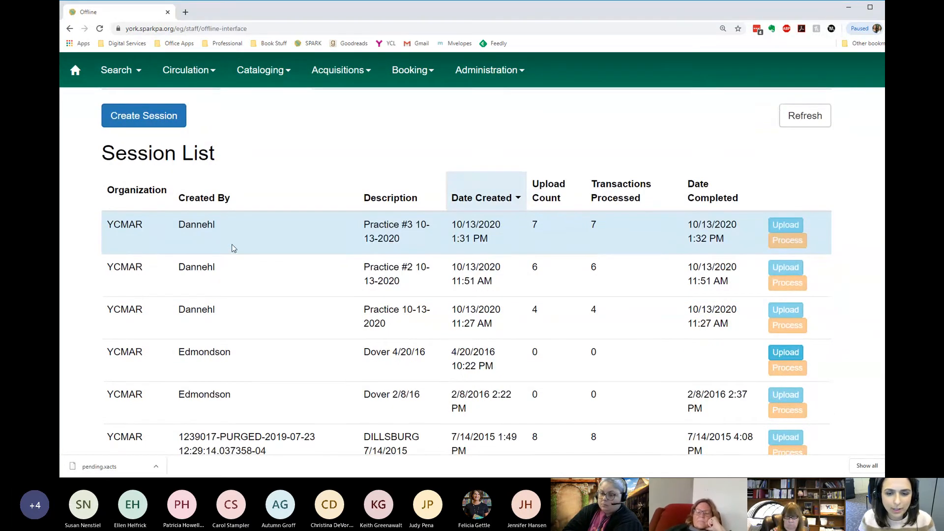
scroll(232, 249, down, 2)
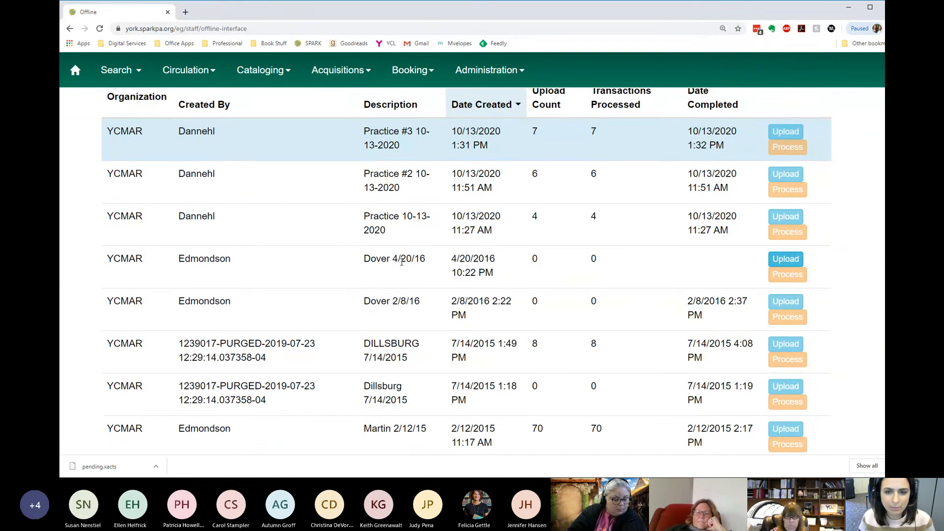
scroll(371, 323, up, 1)
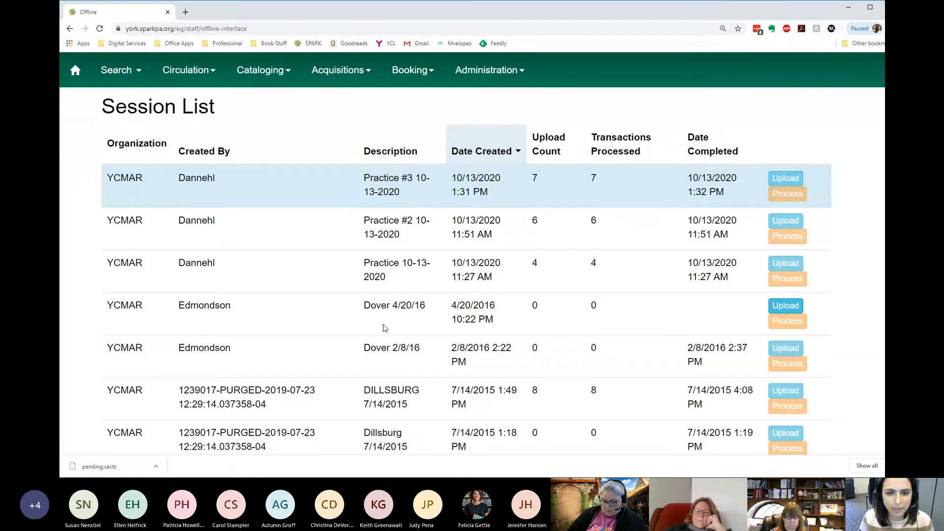
- Select the Dover 4/20/16 session to compare it with the neighbouring sessions, and revisit the pending transactions before returning to the session list
drag(371, 305, 436, 317)
click(429, 324)
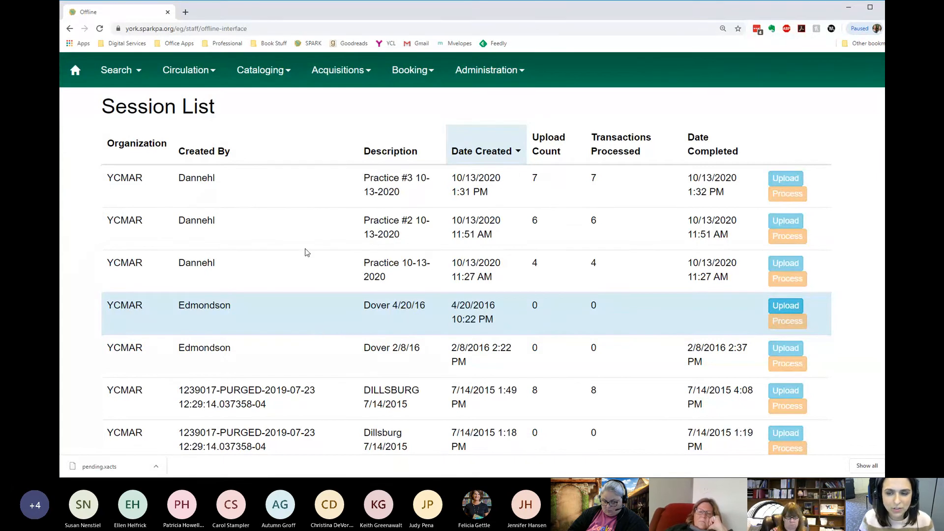
scroll(307, 253, down, 2)
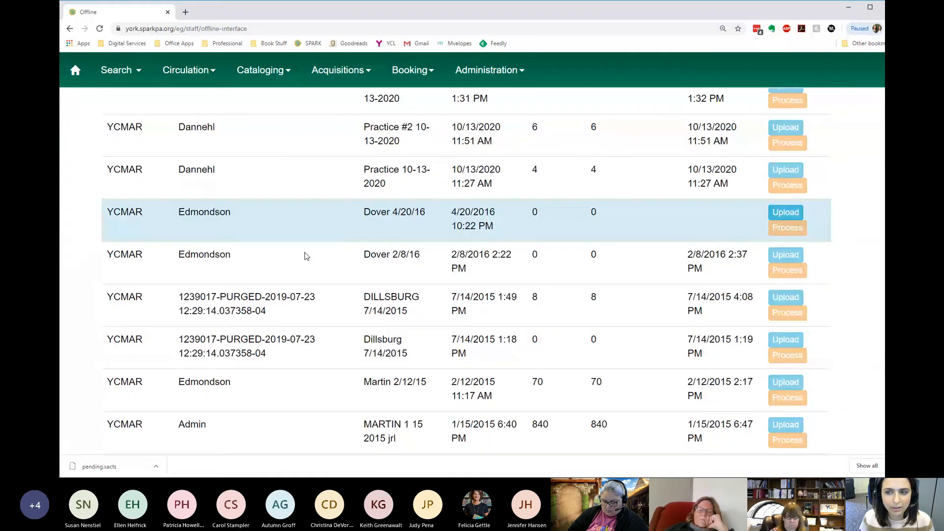
scroll(306, 256, up, 3)
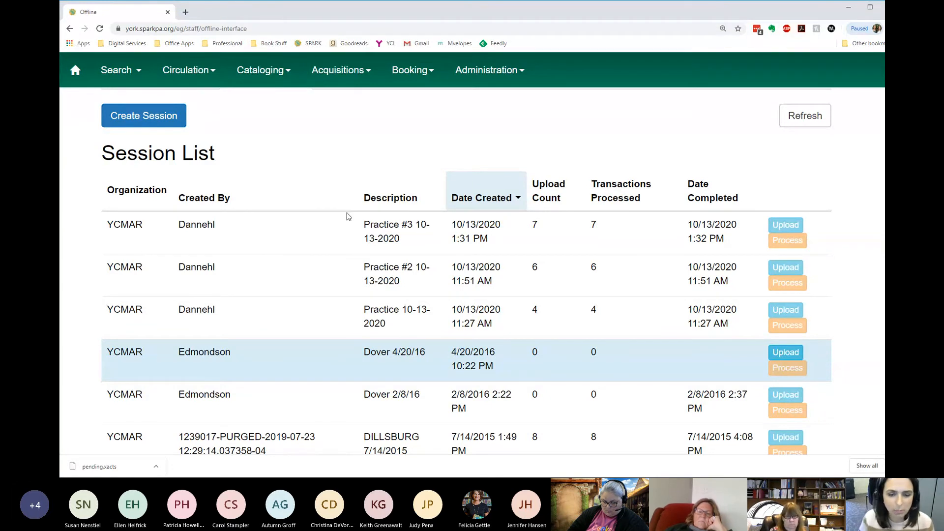
scroll(299, 265, down, 3)
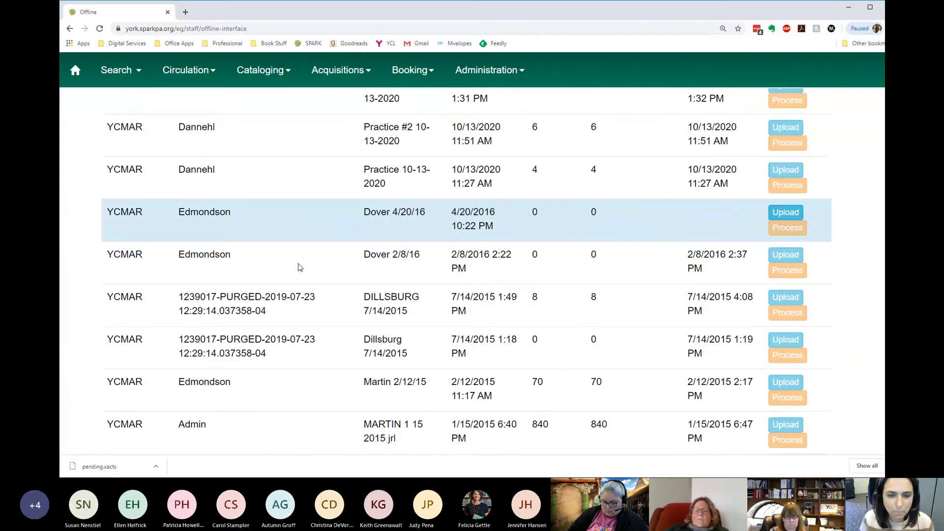
scroll(290, 259, up, 3)
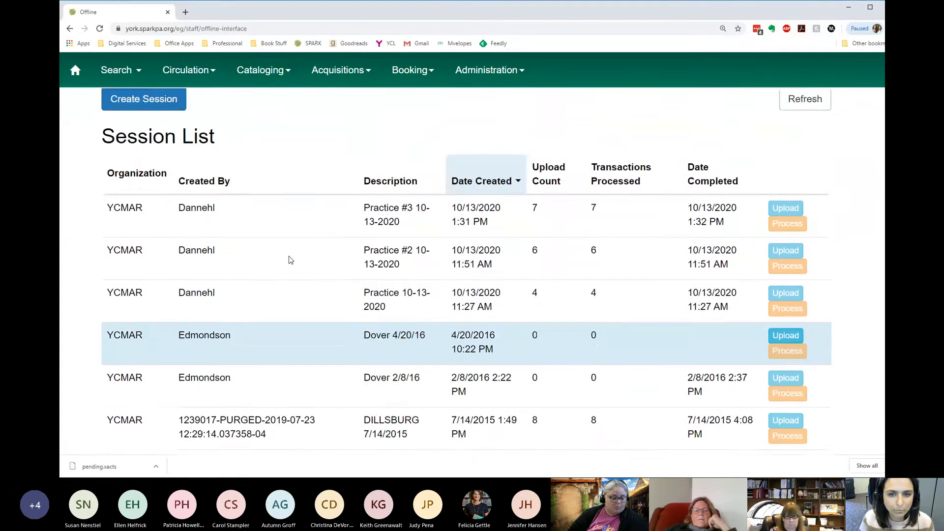
scroll(288, 256, up, 2)
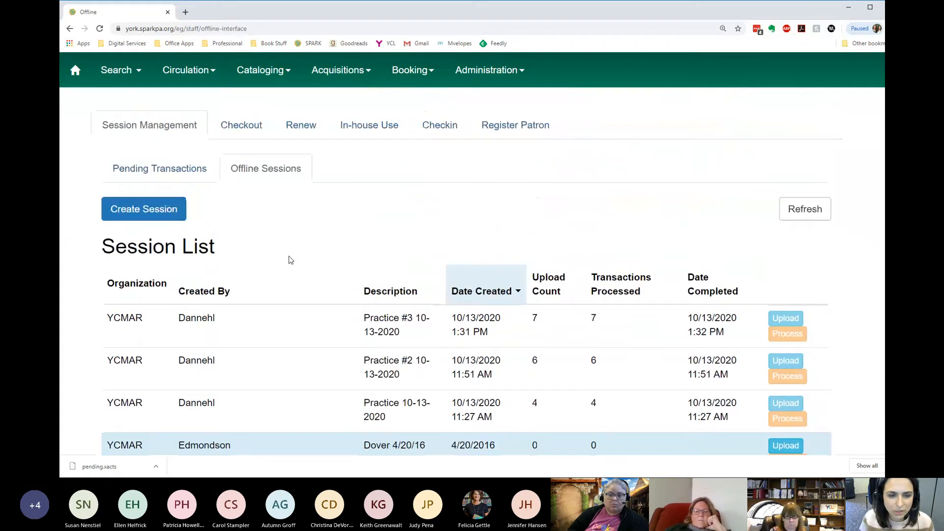
click(191, 172)
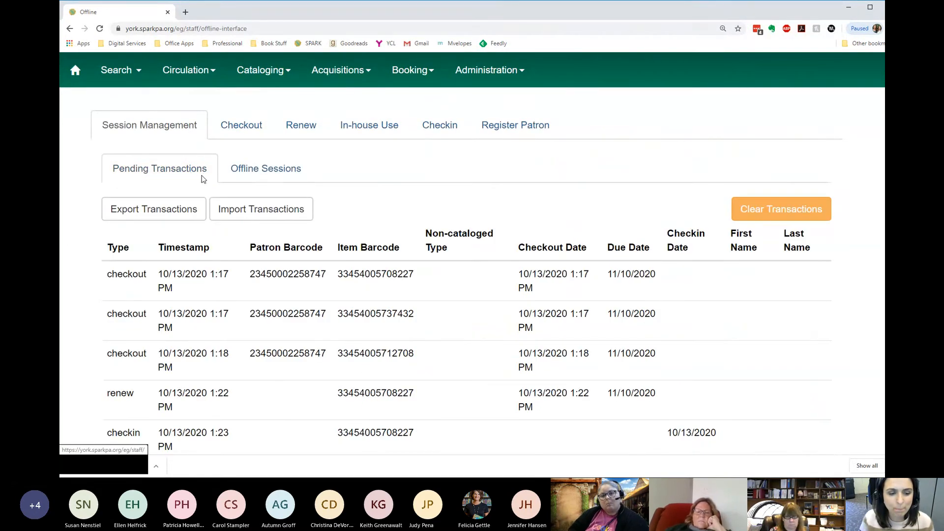
click(245, 176)
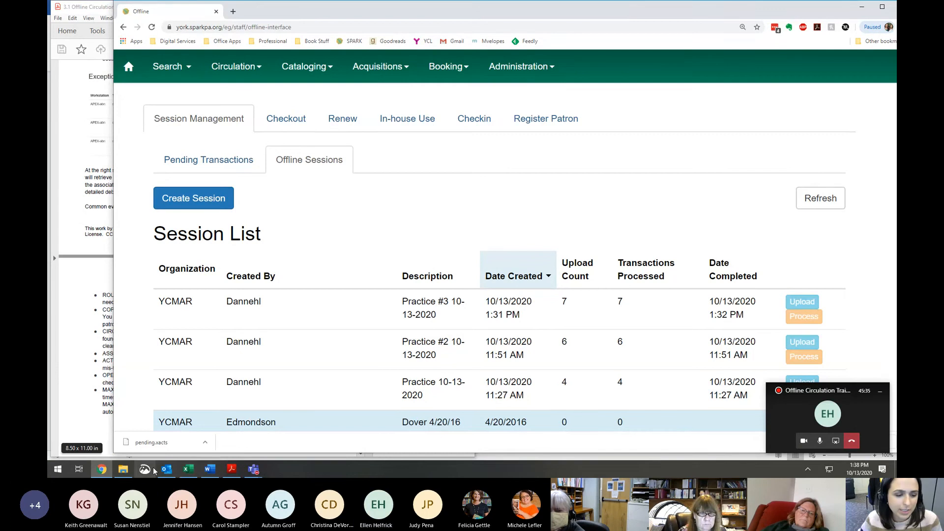
- Switch to Outlook, try to save the emailed pending (1).xacts attachment, and check the Downloads folder for it
click(166, 469)
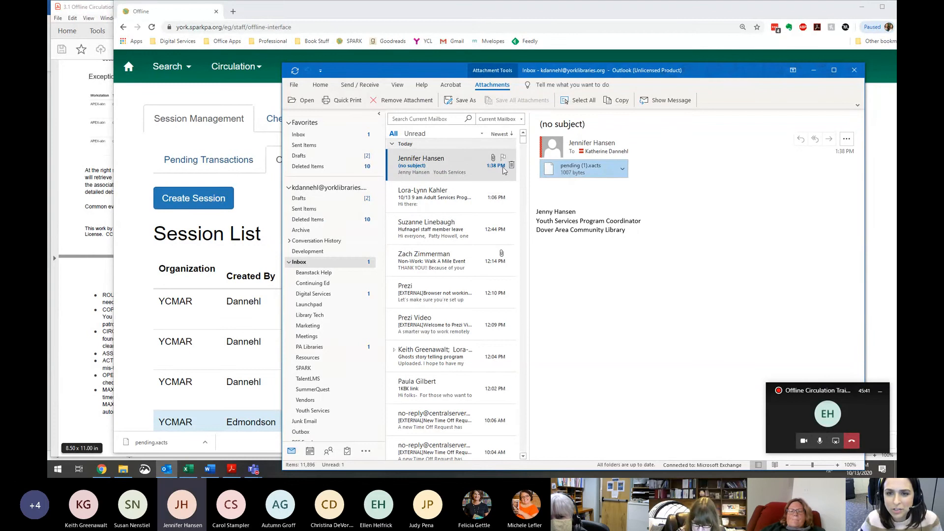
click(621, 169)
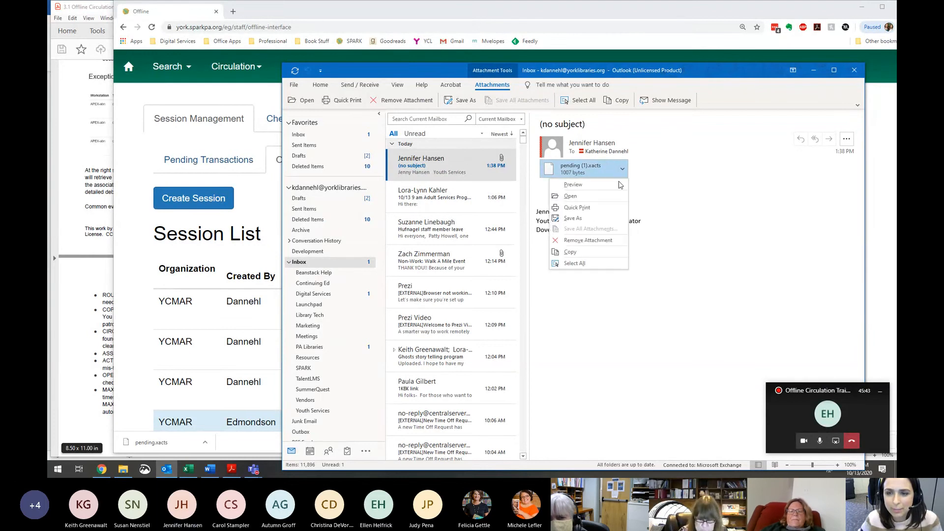
click(601, 221)
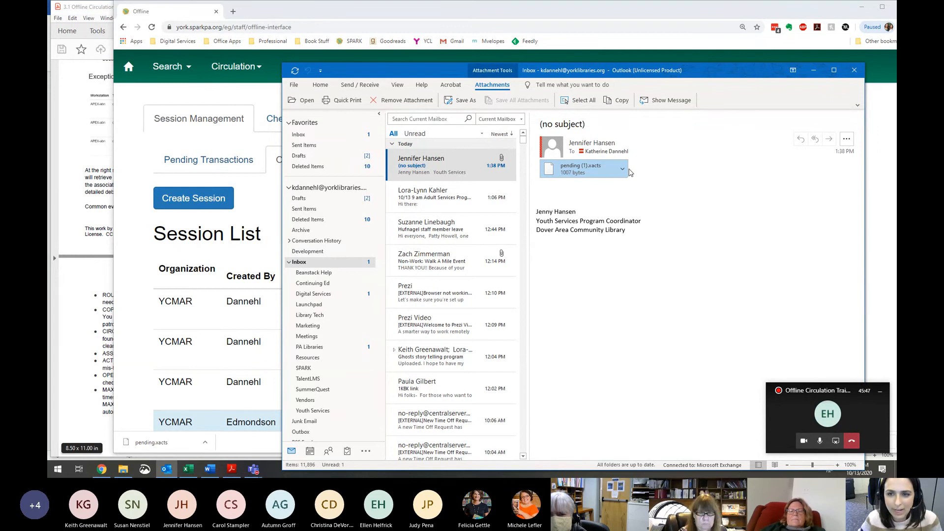
click(122, 470)
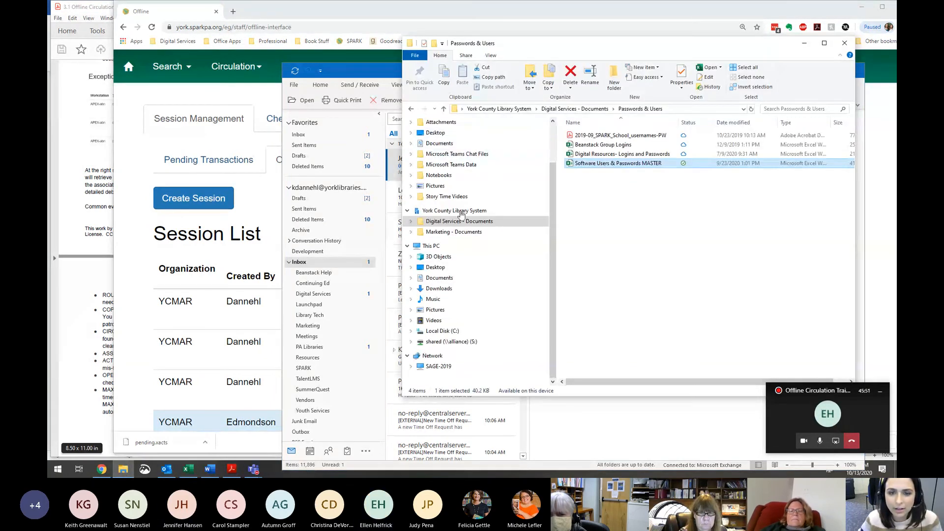
click(445, 289)
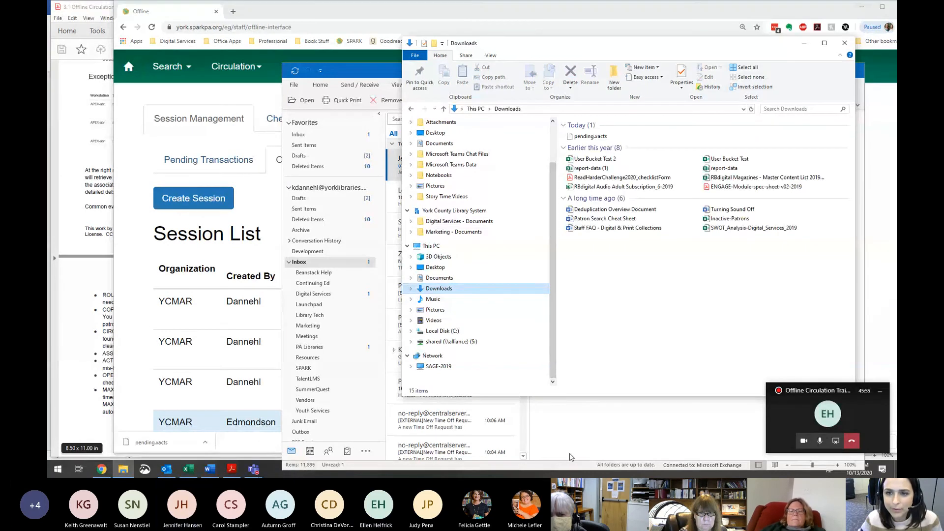
click(551, 427)
- Try to preview the pending (1).xacts attachment and return to the email message
click(621, 169)
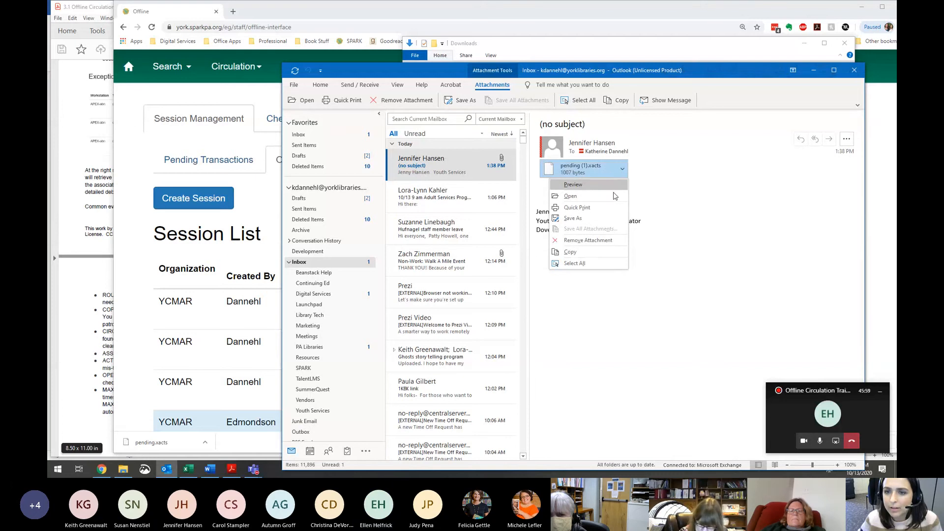
click(609, 184)
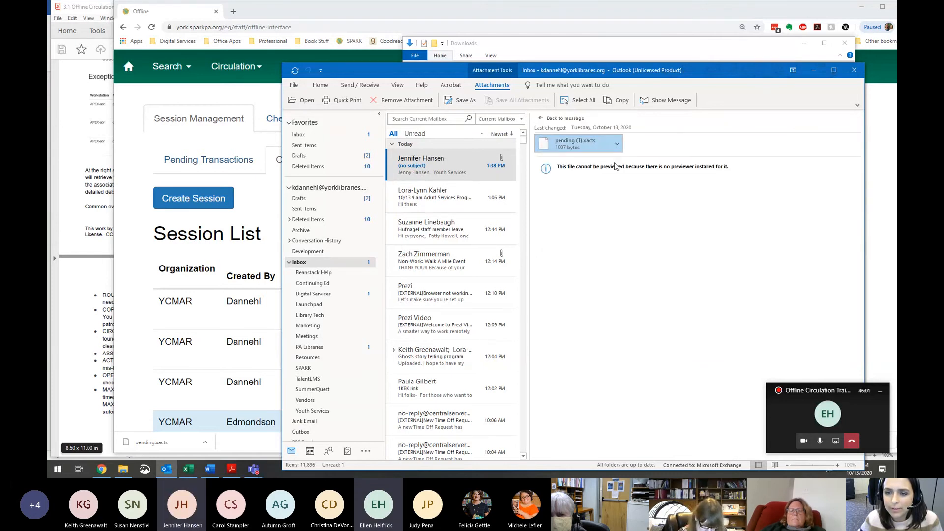
click(555, 118)
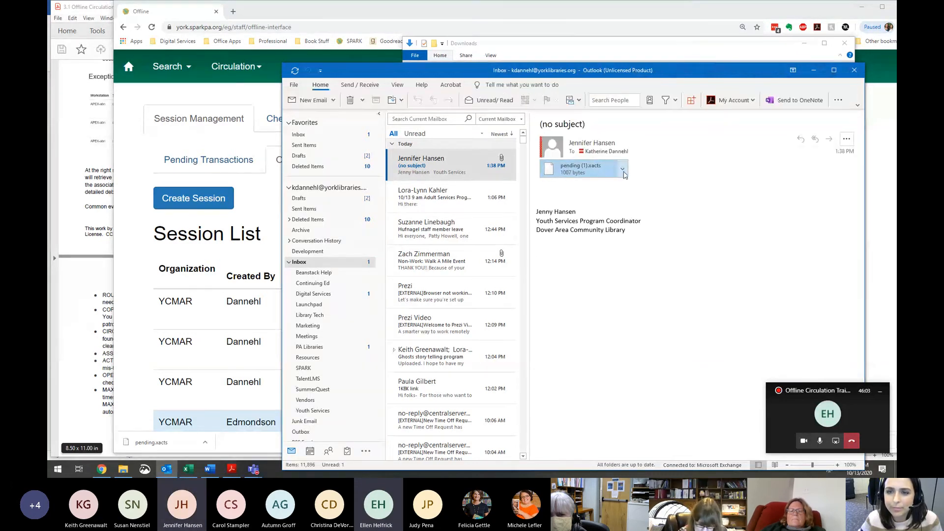
- Try again to save the pending (1).xacts attachment, close Outlook and return to Evergreen's offline session list in the browser
click(622, 171)
click(592, 219)
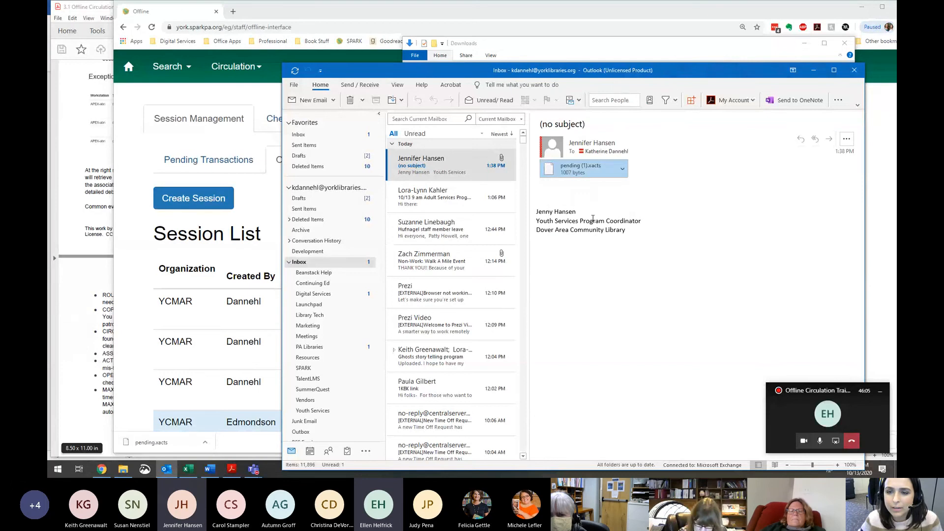
double_click(581, 168)
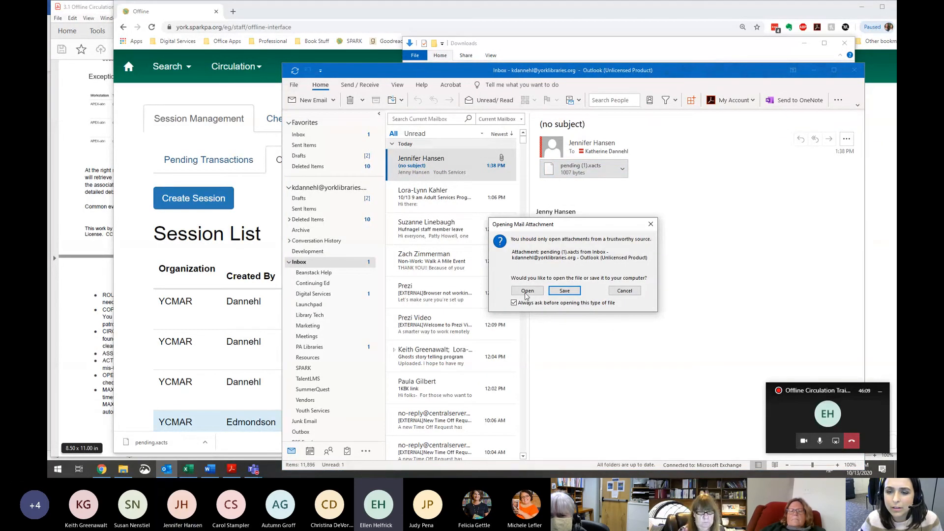
click(559, 290)
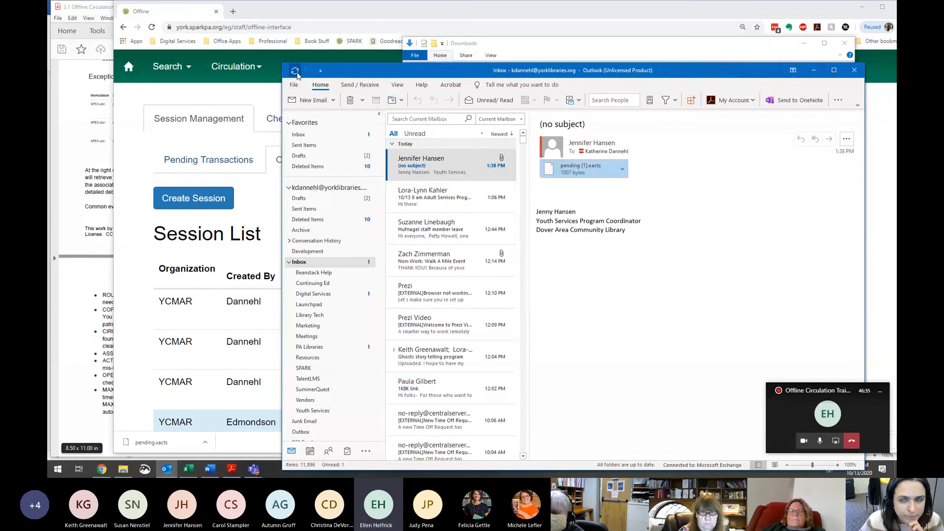
click(853, 72)
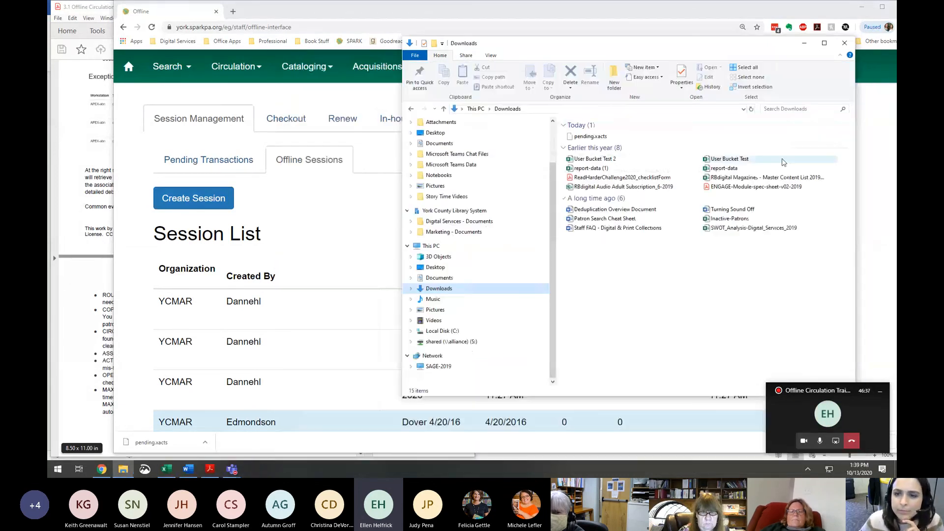
click(351, 254)
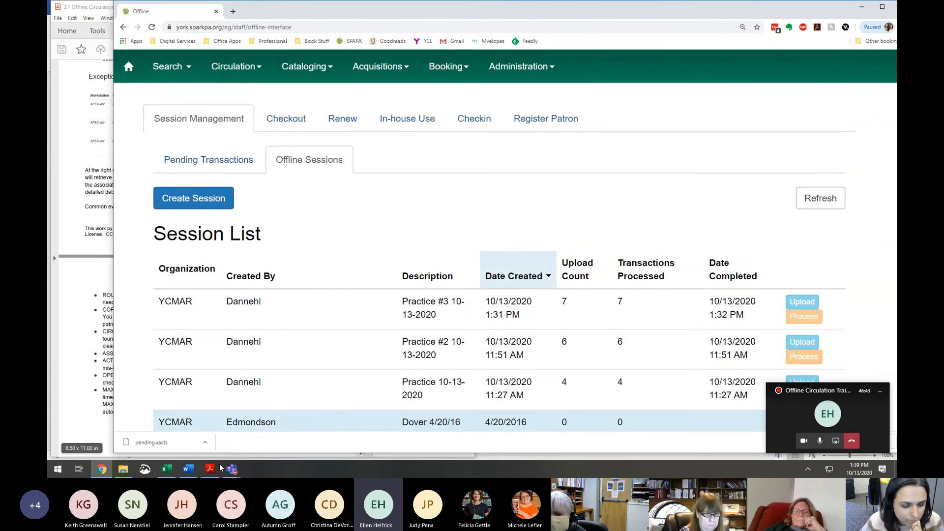
mouse_move(229, 472)
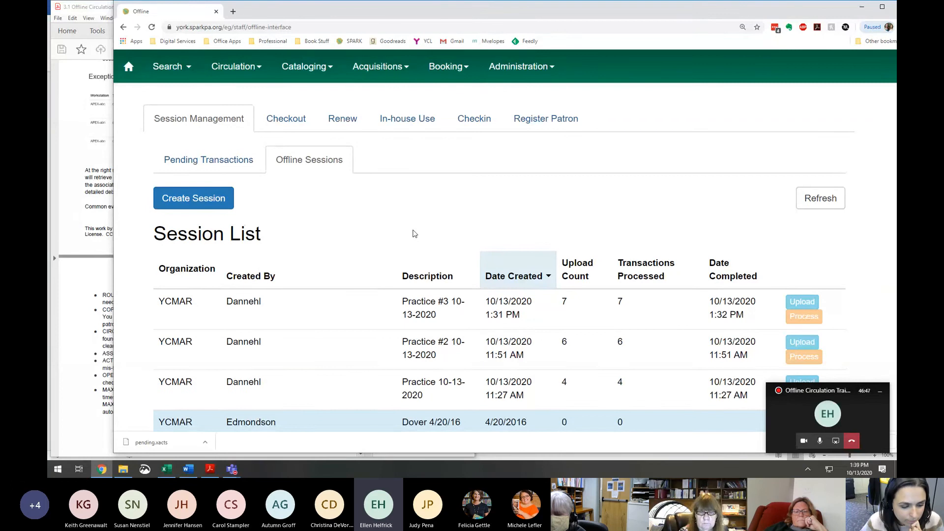
click(225, 67)
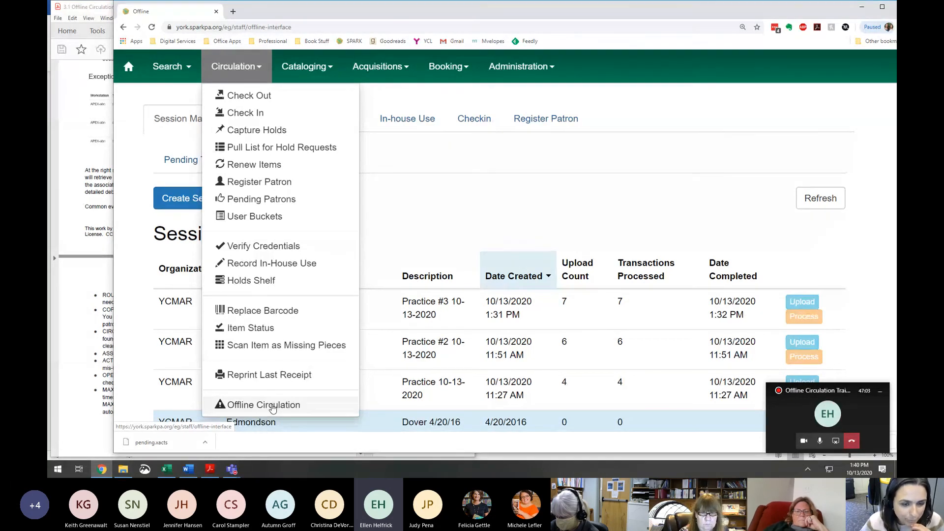
click(422, 179)
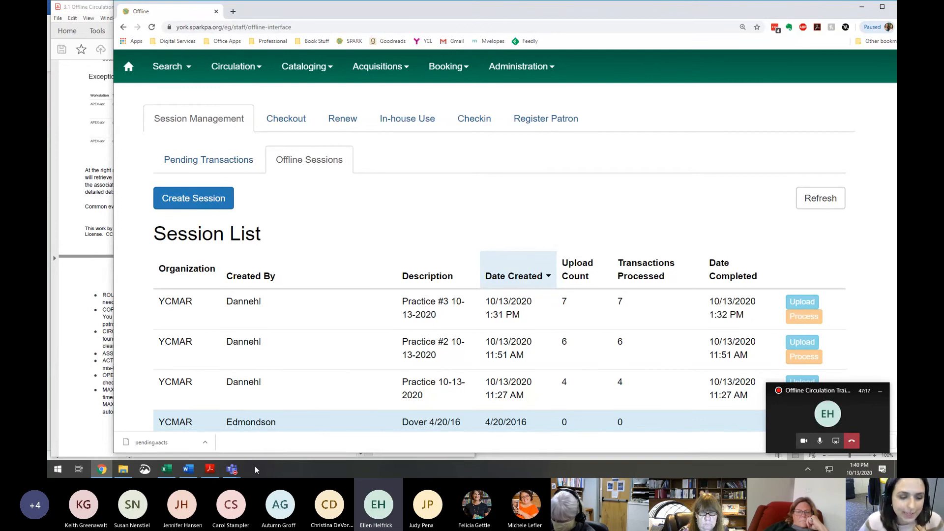
mouse_move(236, 470)
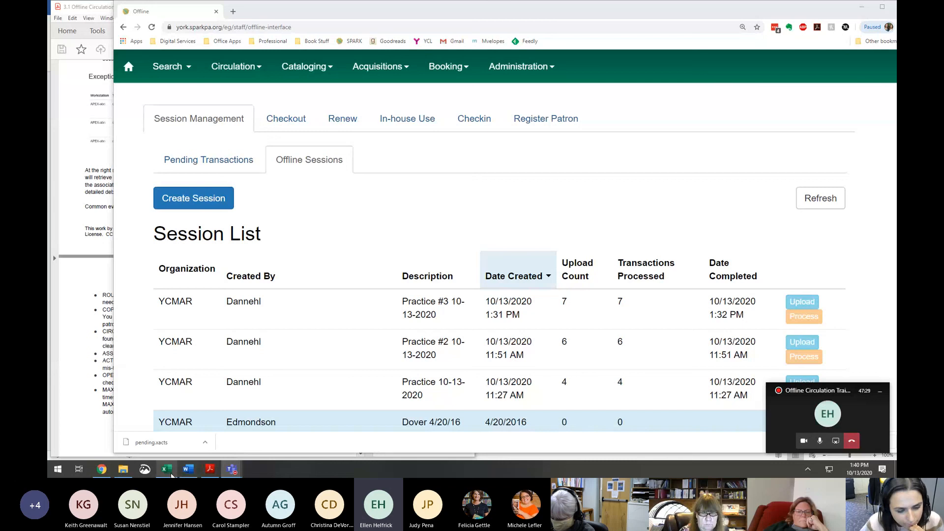
mouse_move(186, 475)
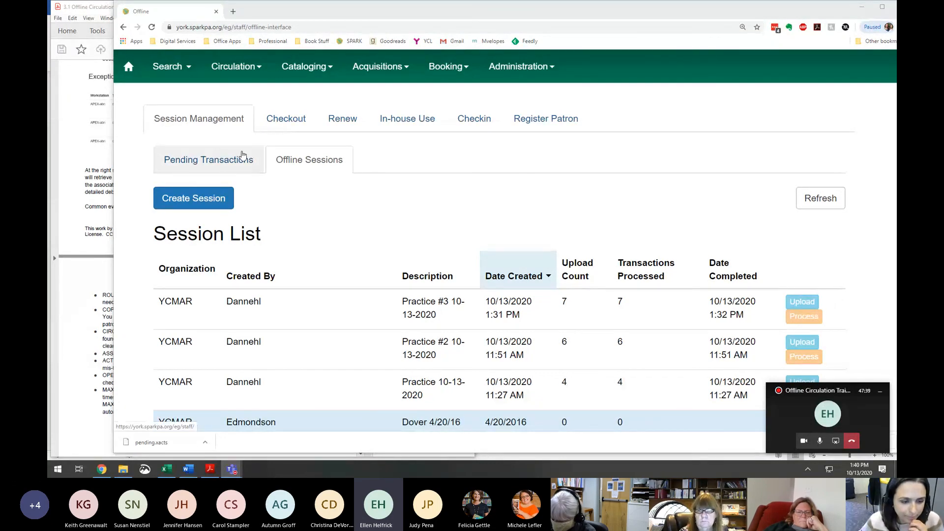
- Show the Offline Circulation entry among the circulation commands and highlight the full web address of the offline interface page
click(257, 74)
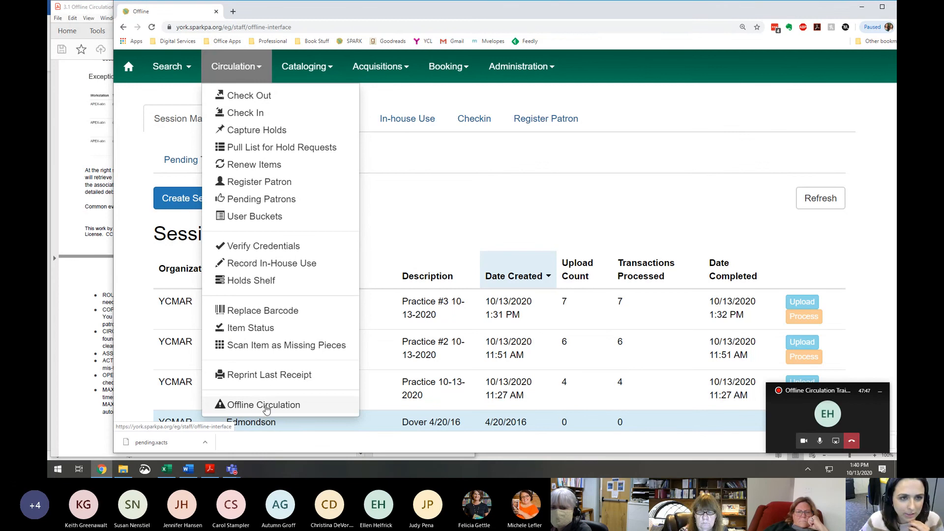
click(317, 27)
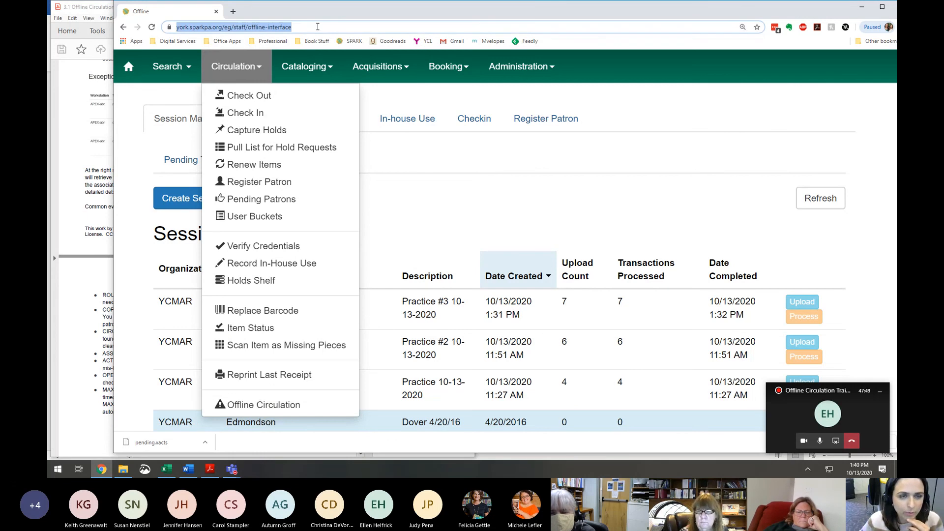
right_click(555, 43)
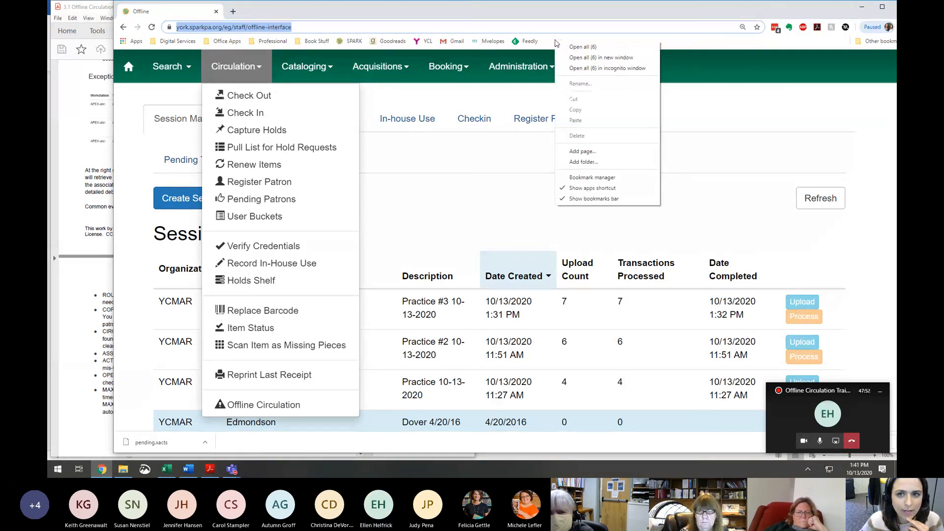
click(230, 25)
click(222, 27)
drag(319, 25, 148, 9)
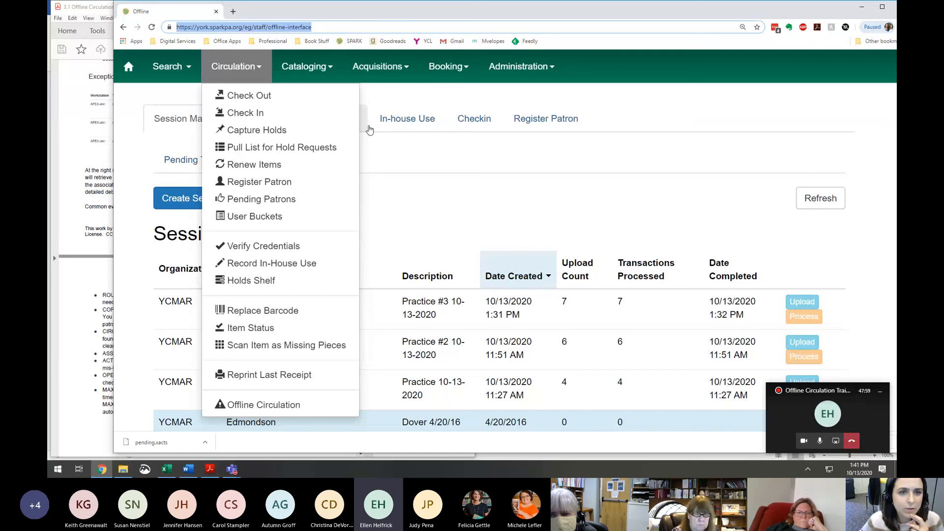
click(427, 174)
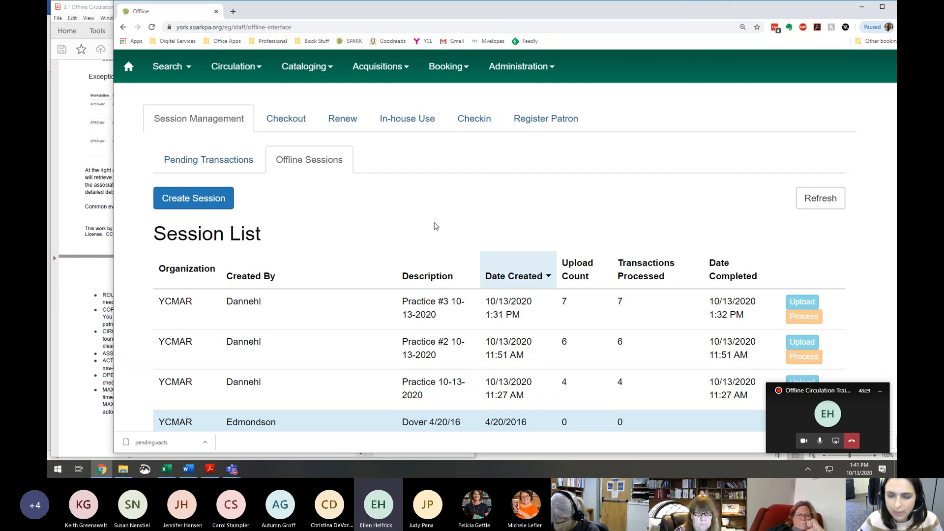
- Stop sharing the screen in the Teams meeting
click(837, 440)
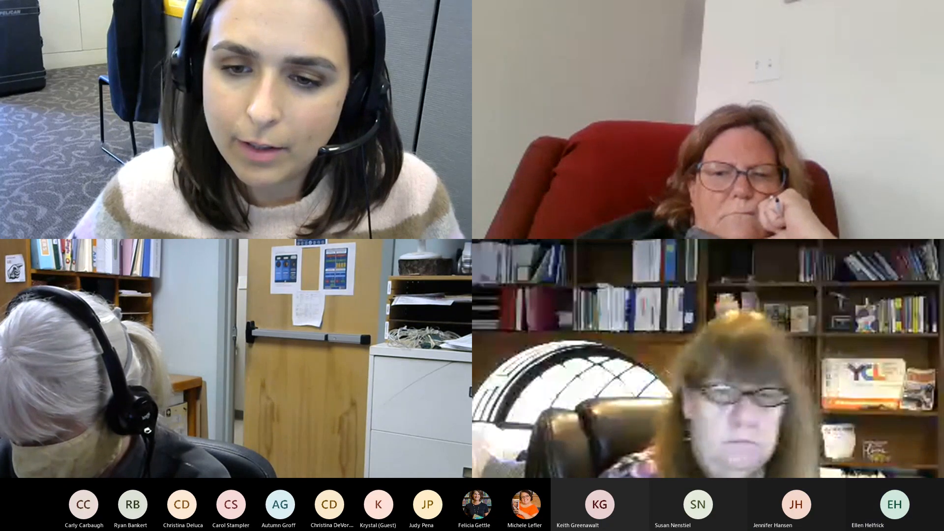